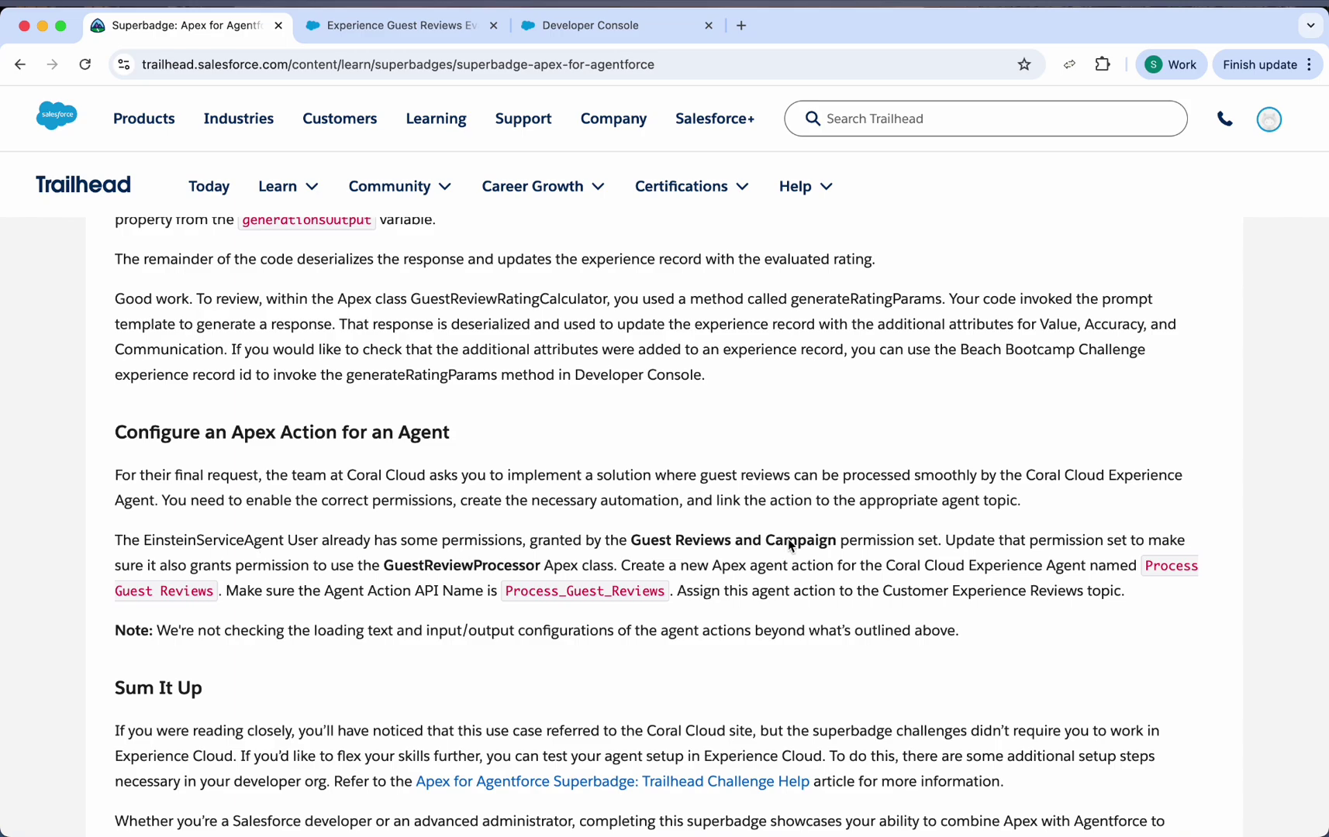
Step: Note the Guest Reviews and Campaign permission set and the GuestReviewProcessor class from the challenge
drag(630, 542, 833, 549)
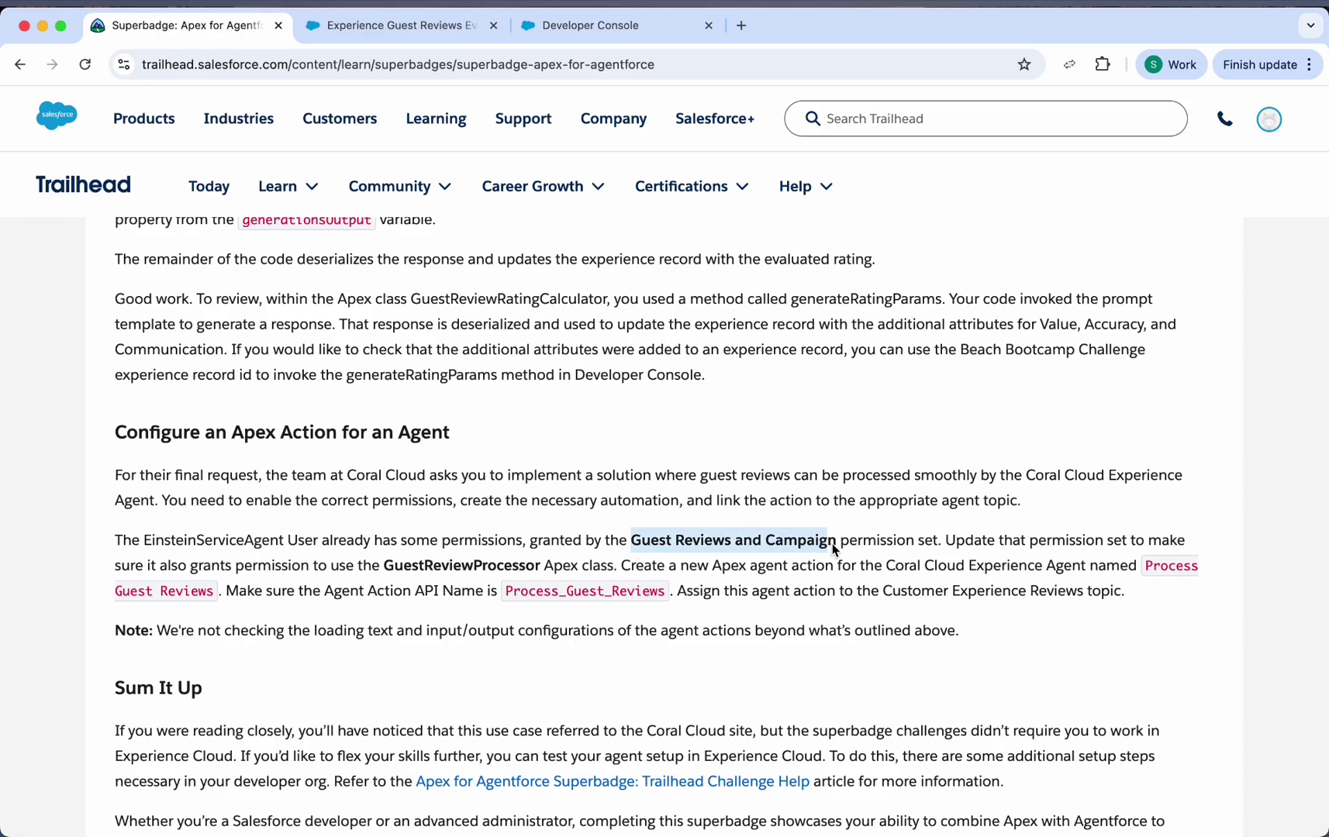
double_click(446, 567)
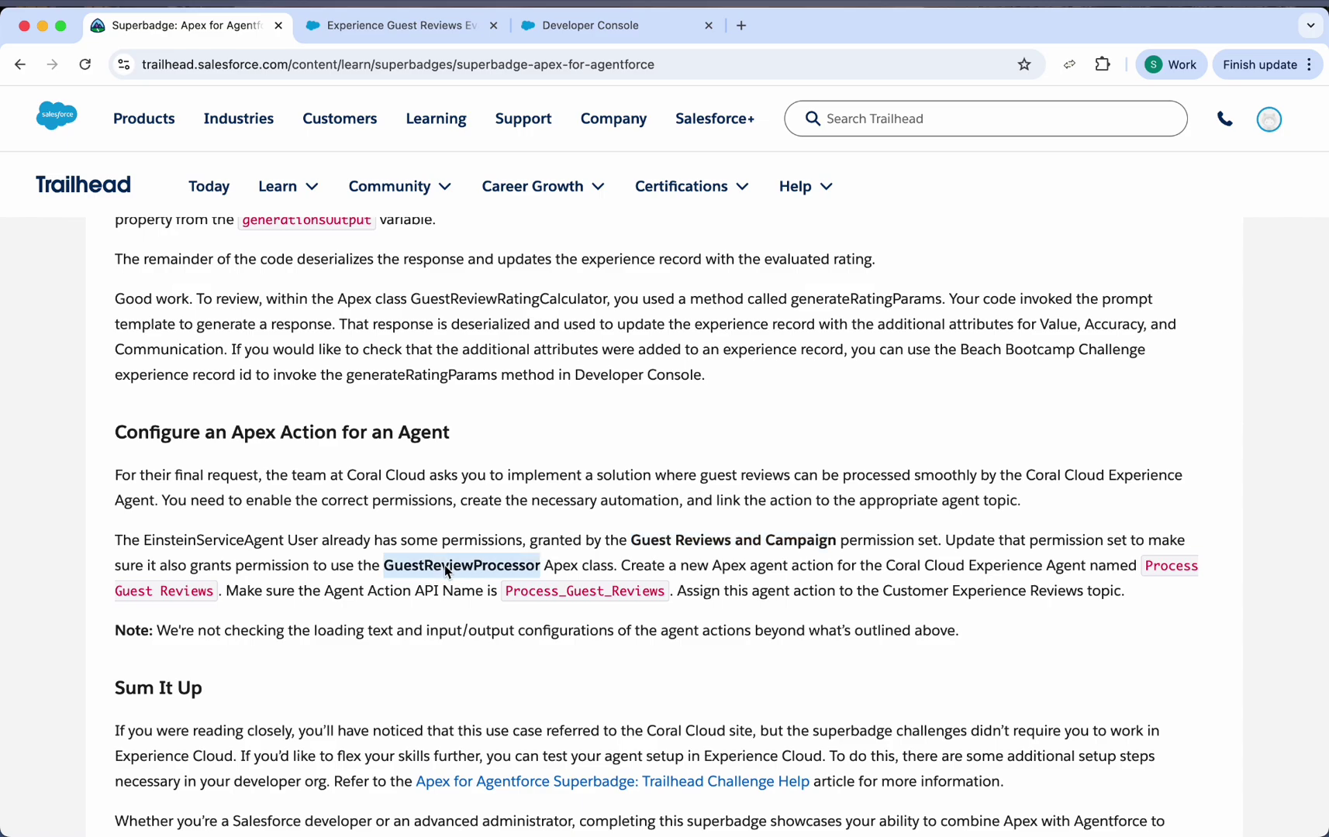
click(415, 26)
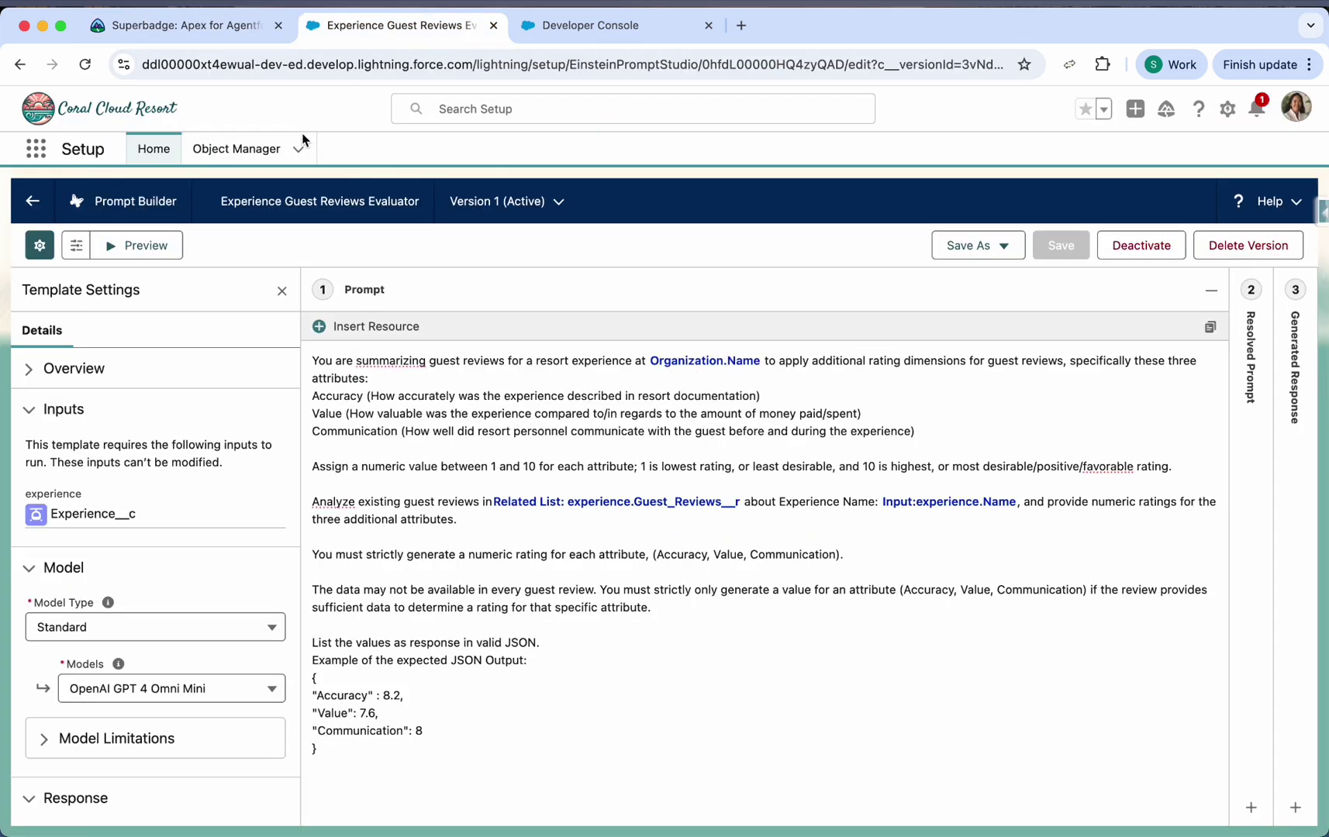
Step: Find Permission Sets in Setup through a Quick Find search for 'permissi'
click(20, 64)
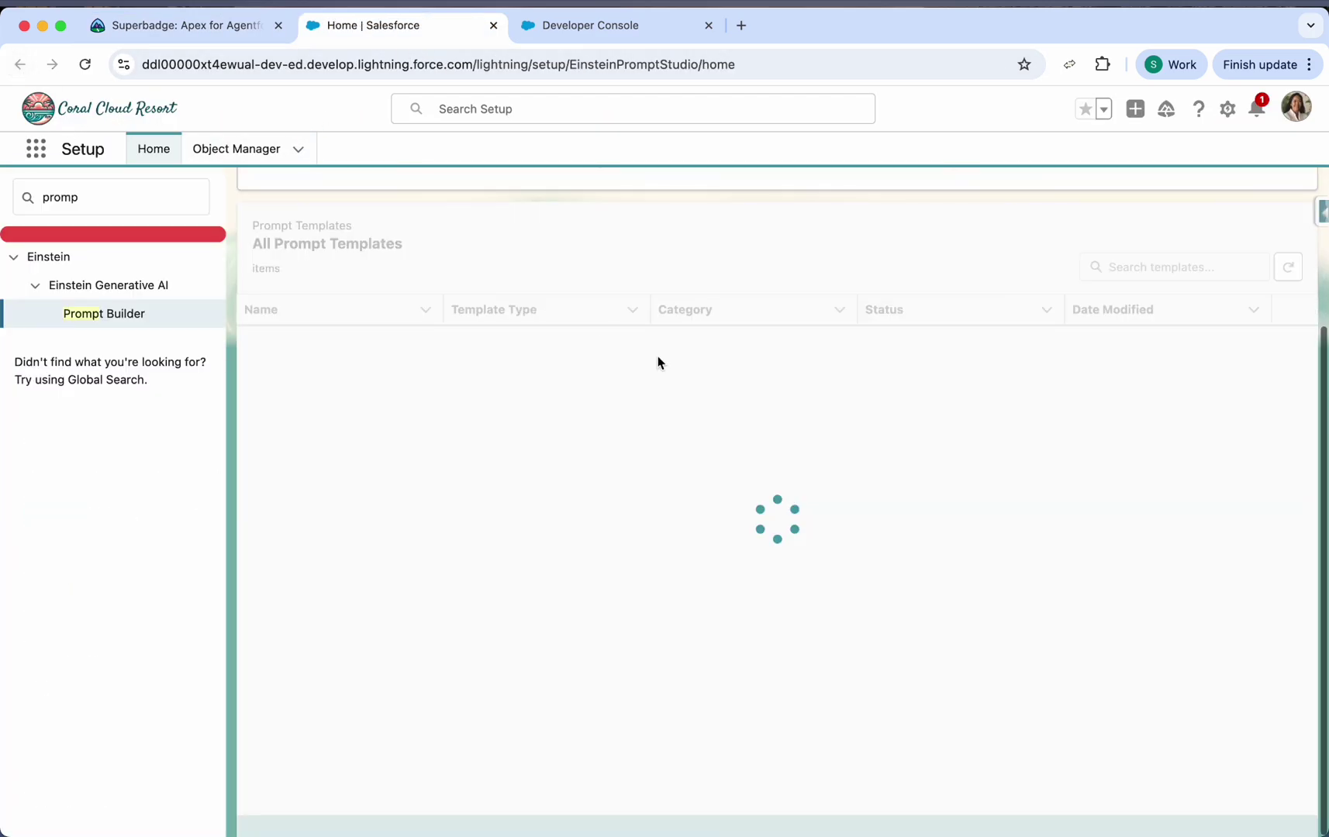
click(82, 192)
key(BackSpace)
key(BackSpace)
key(BackSpace)
key(BackSpace)
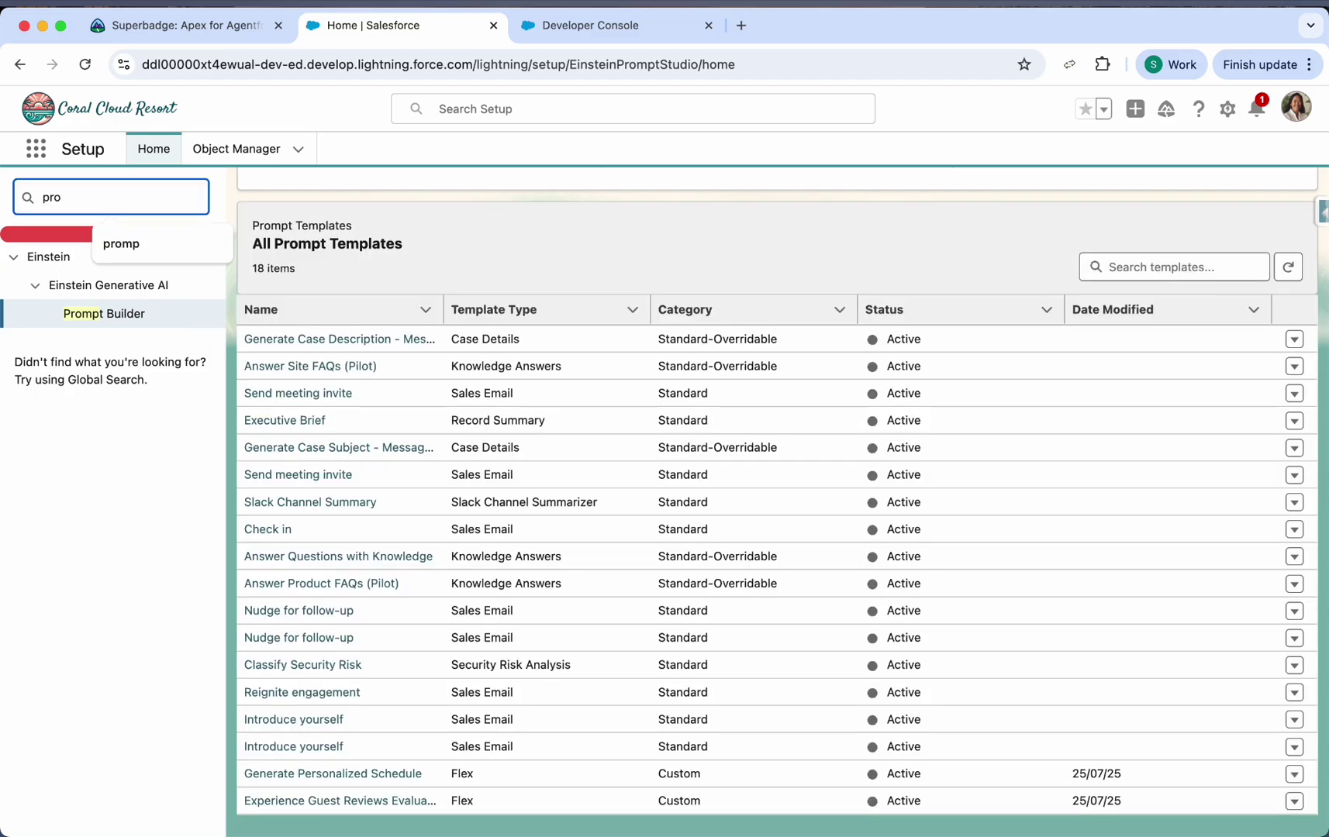
text(ermissi)
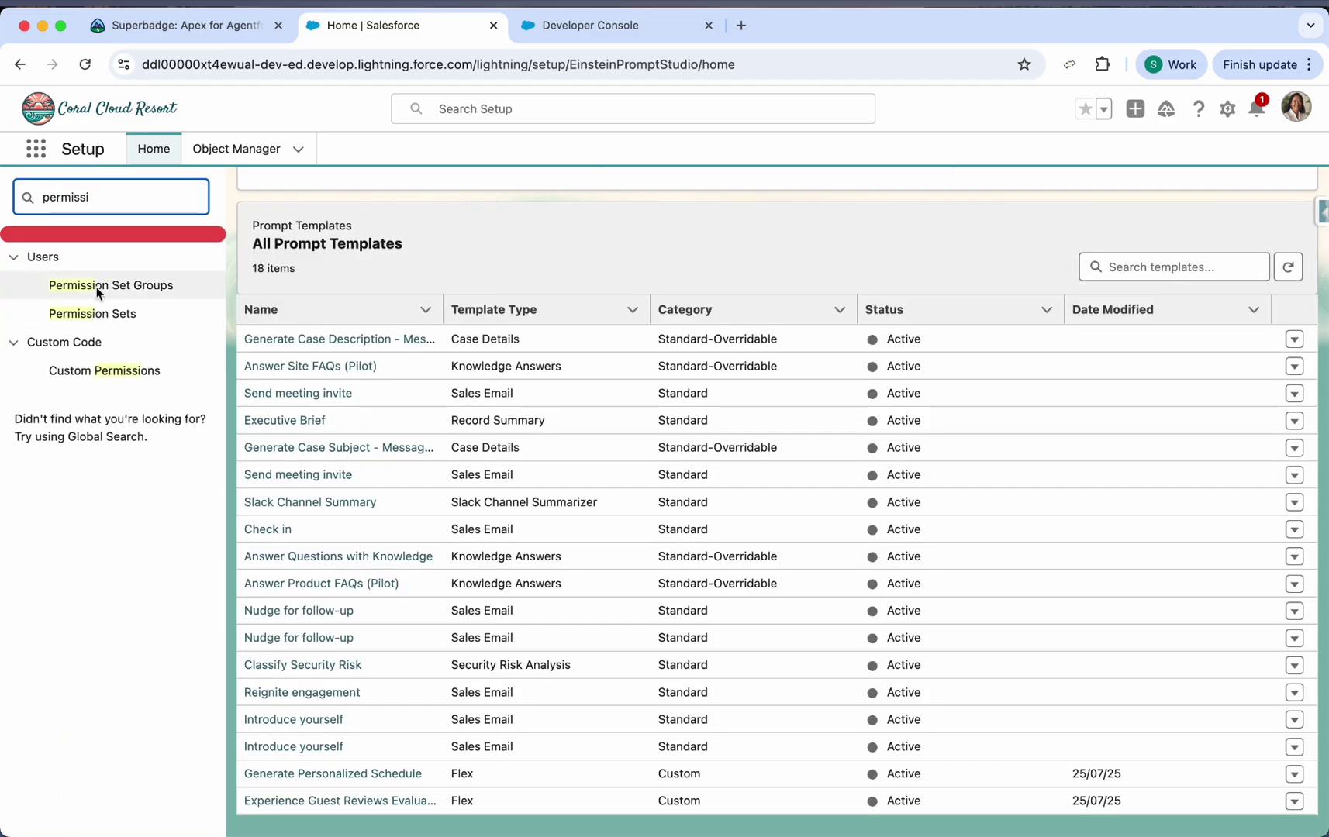
click(98, 313)
Step: Filter permission sets by the letter G and open Guest Reviews and Campaign
click(198, 26)
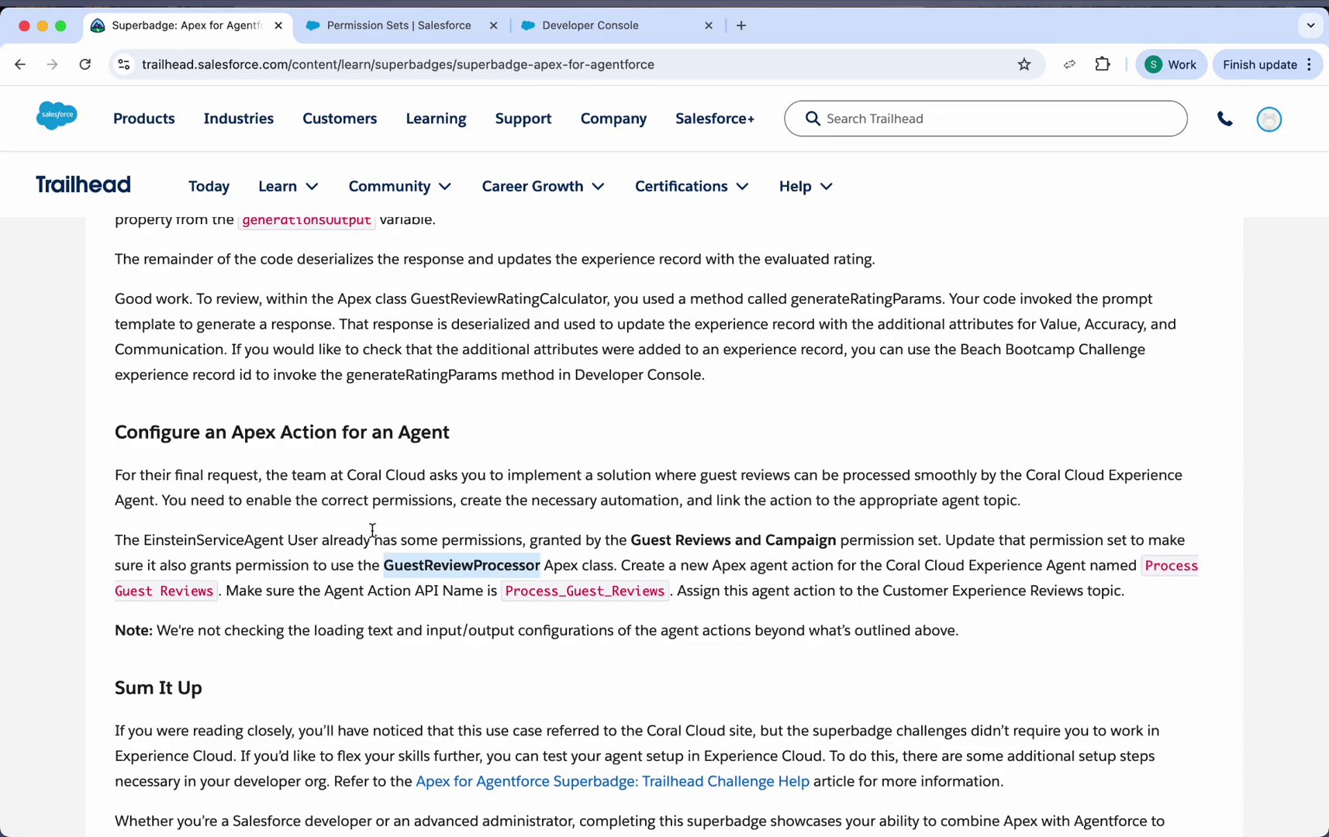
drag(629, 540, 836, 549)
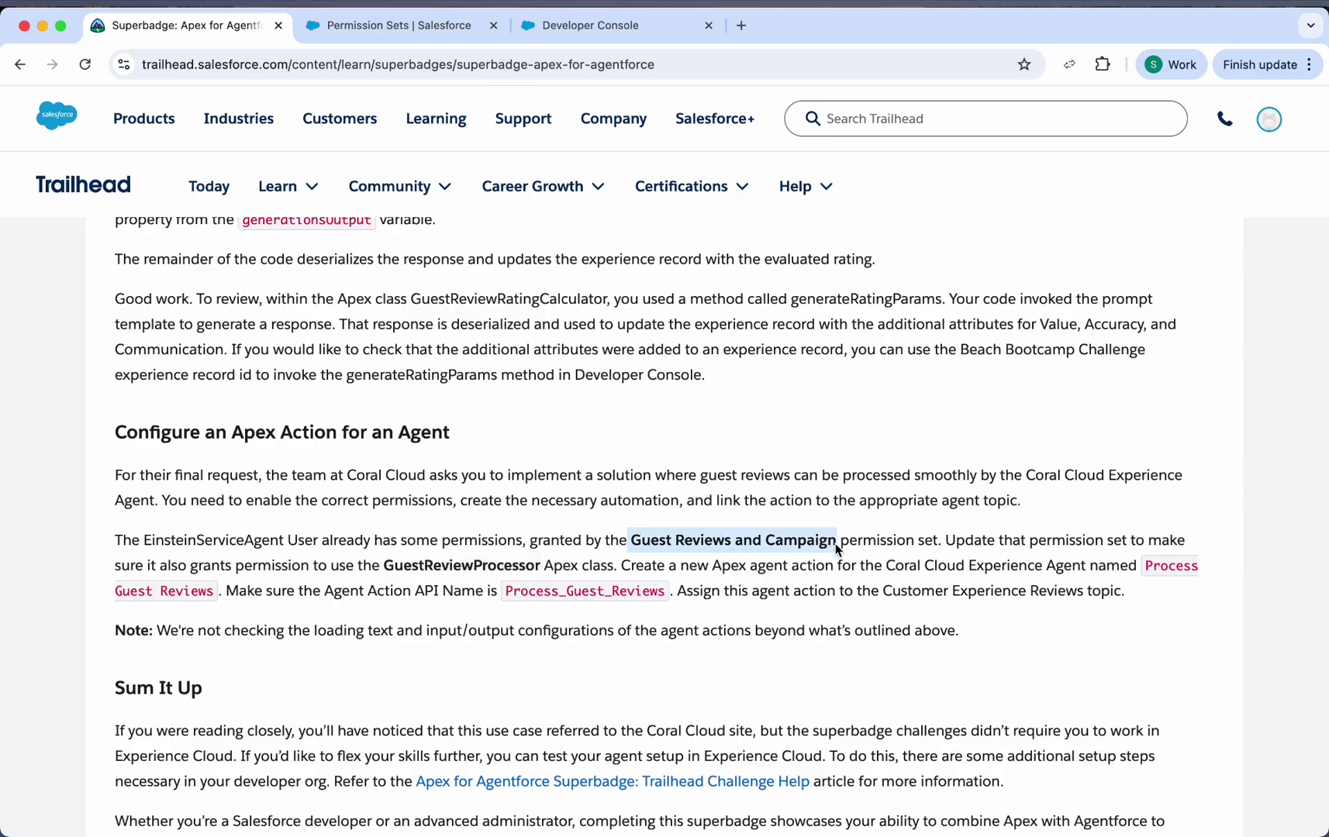
click(404, 26)
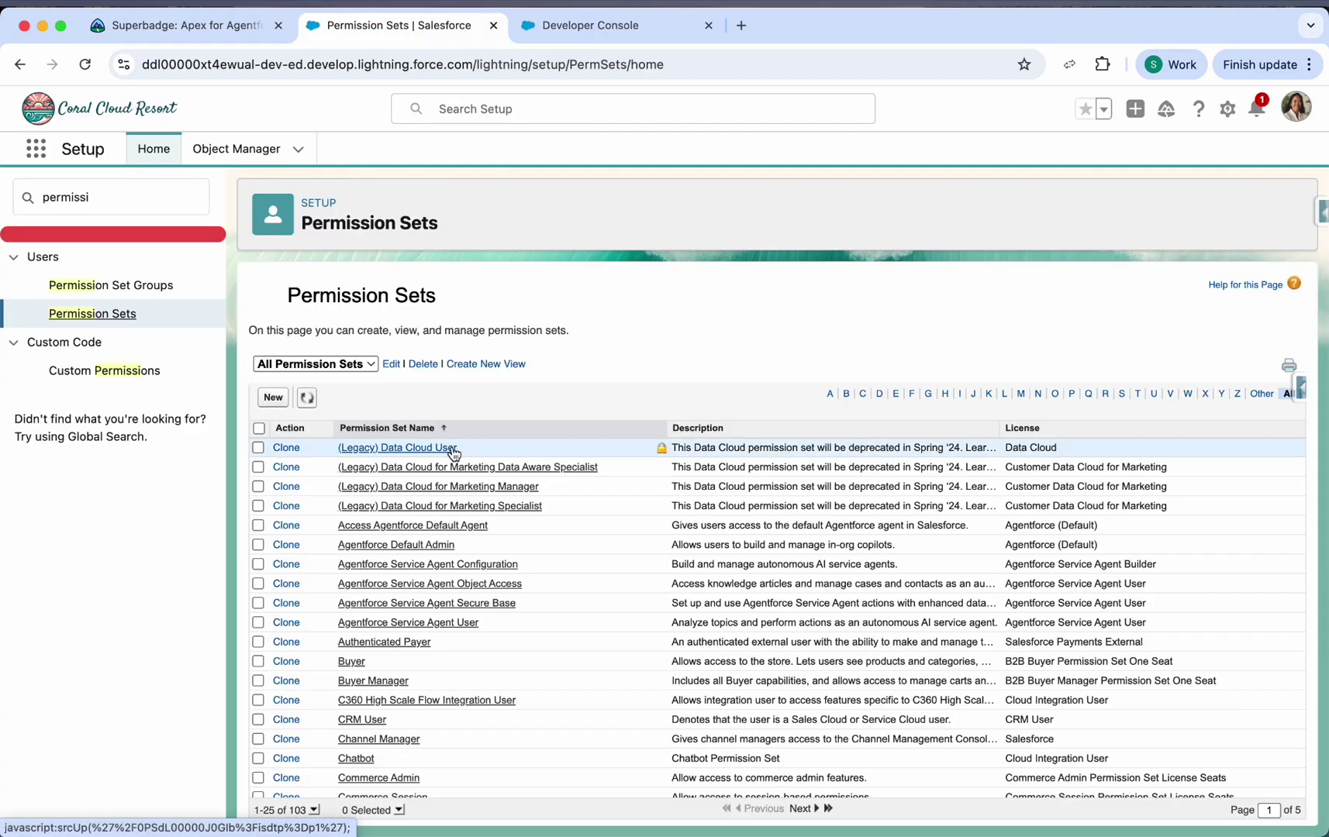
click(928, 394)
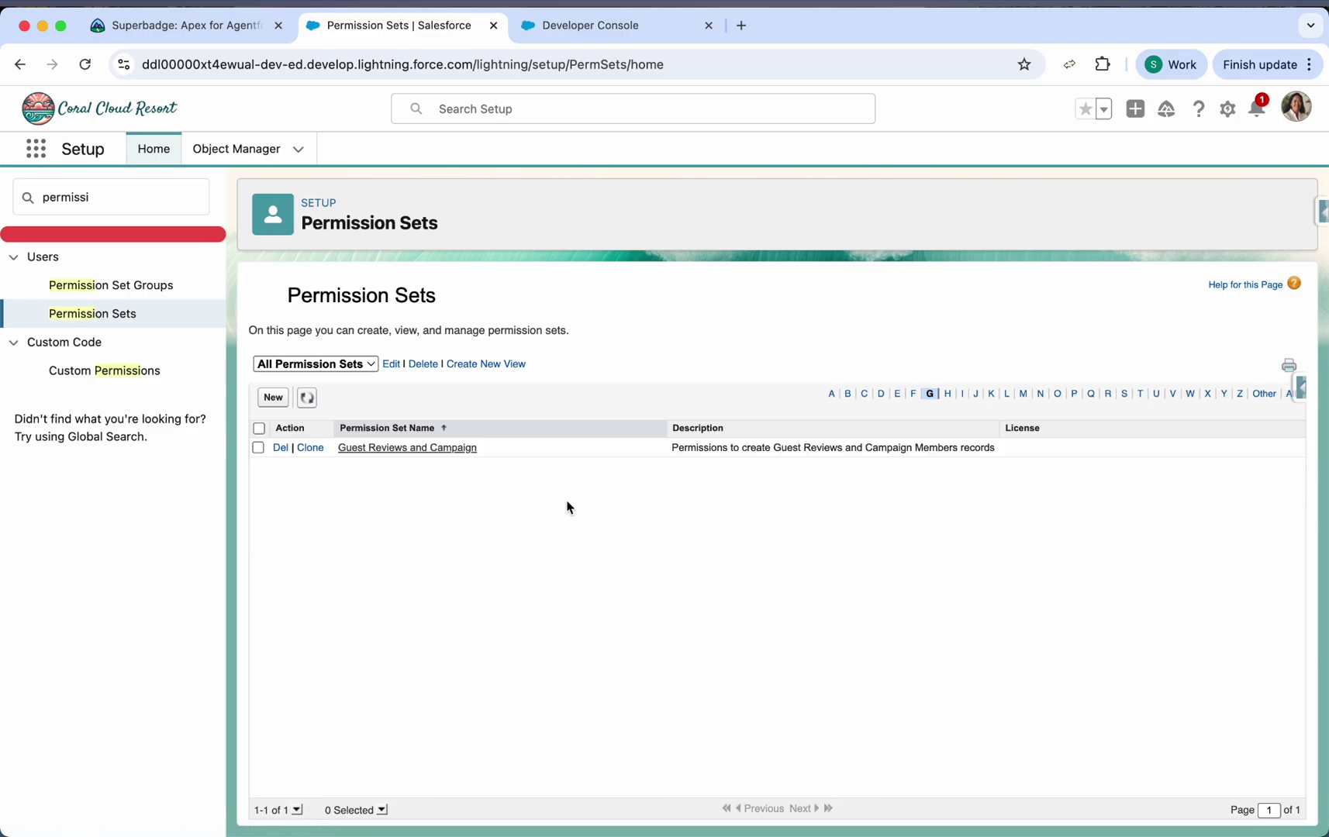
click(435, 448)
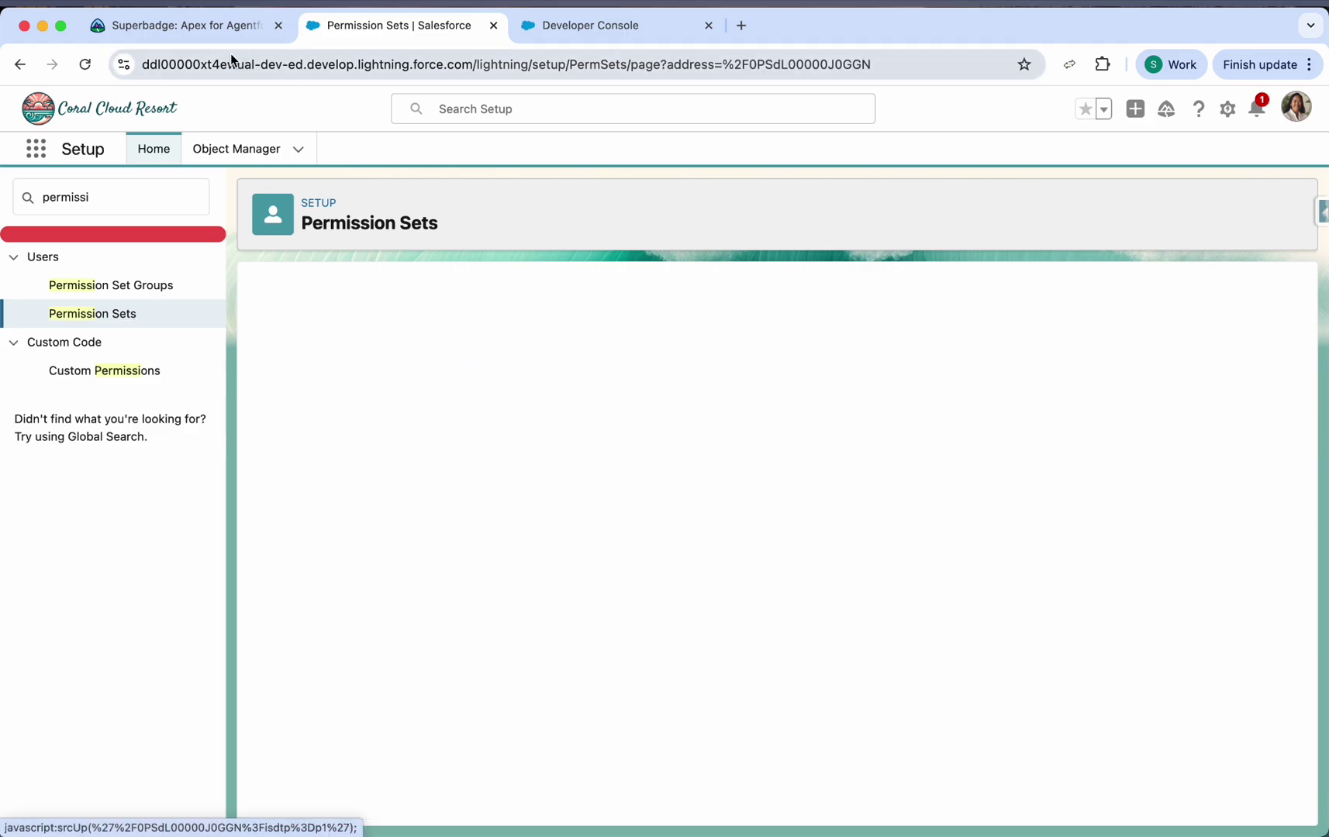
Step: Confirm the EinsteinServiceAgent User holds Guest Reviews and Campaign among its four permission sets
click(217, 34)
drag(150, 547, 278, 545)
click(324, 35)
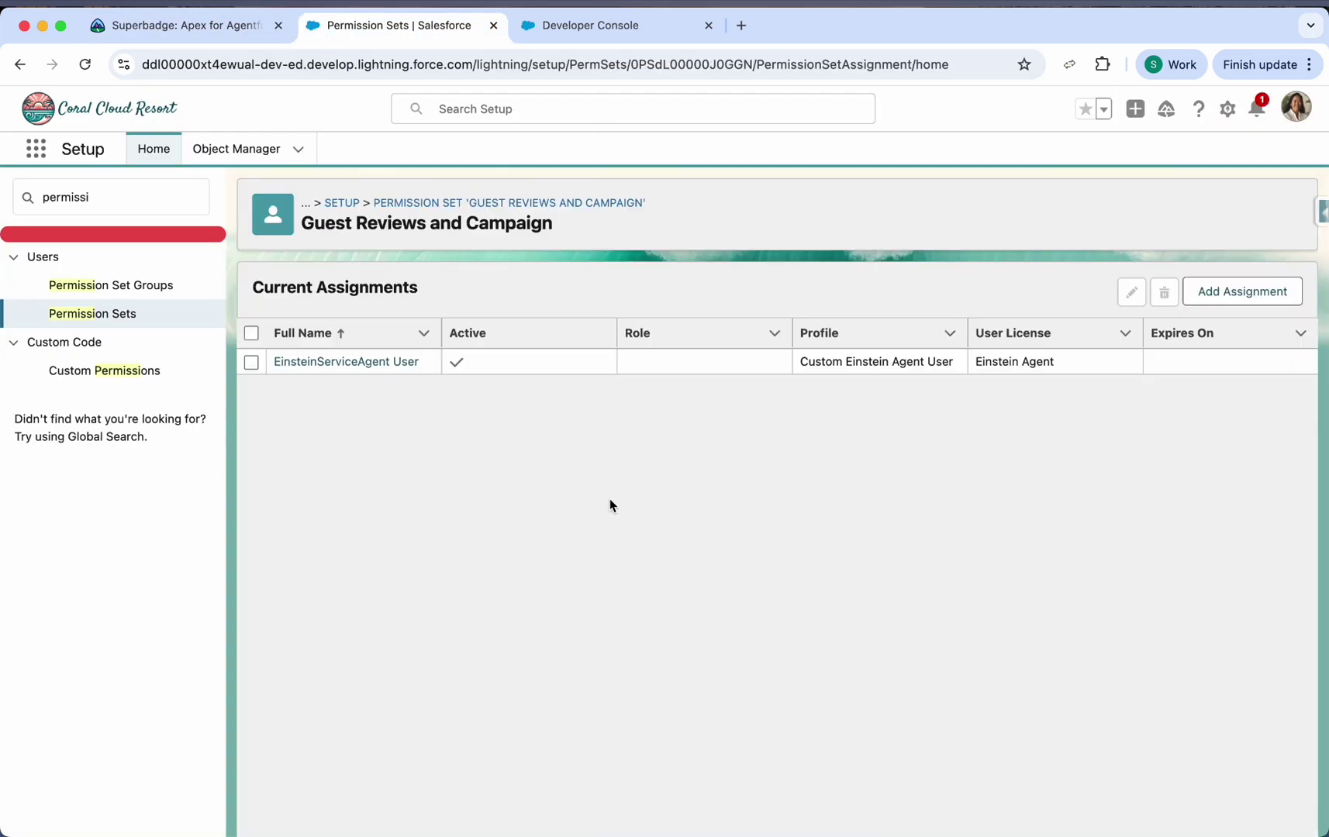
click(345, 361)
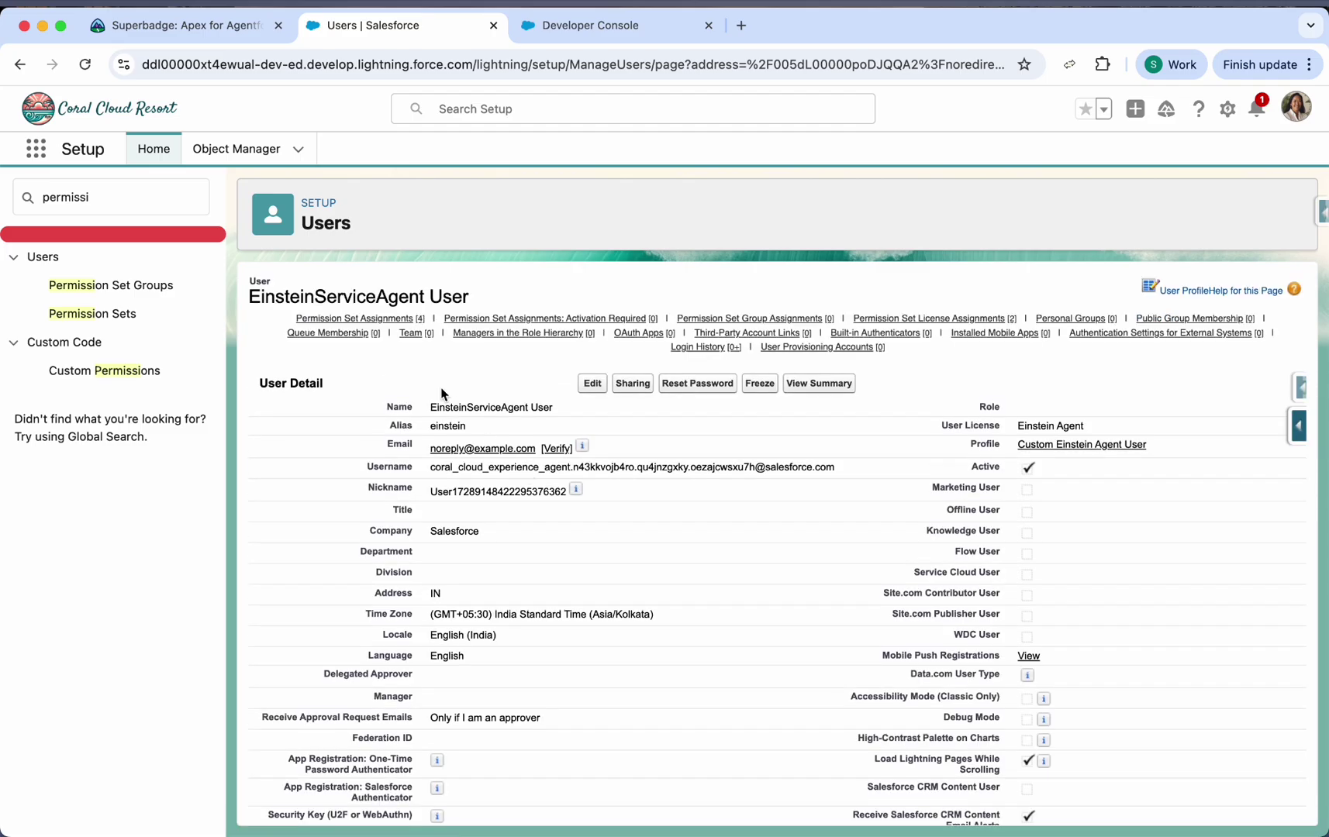
mouse_move(406, 322)
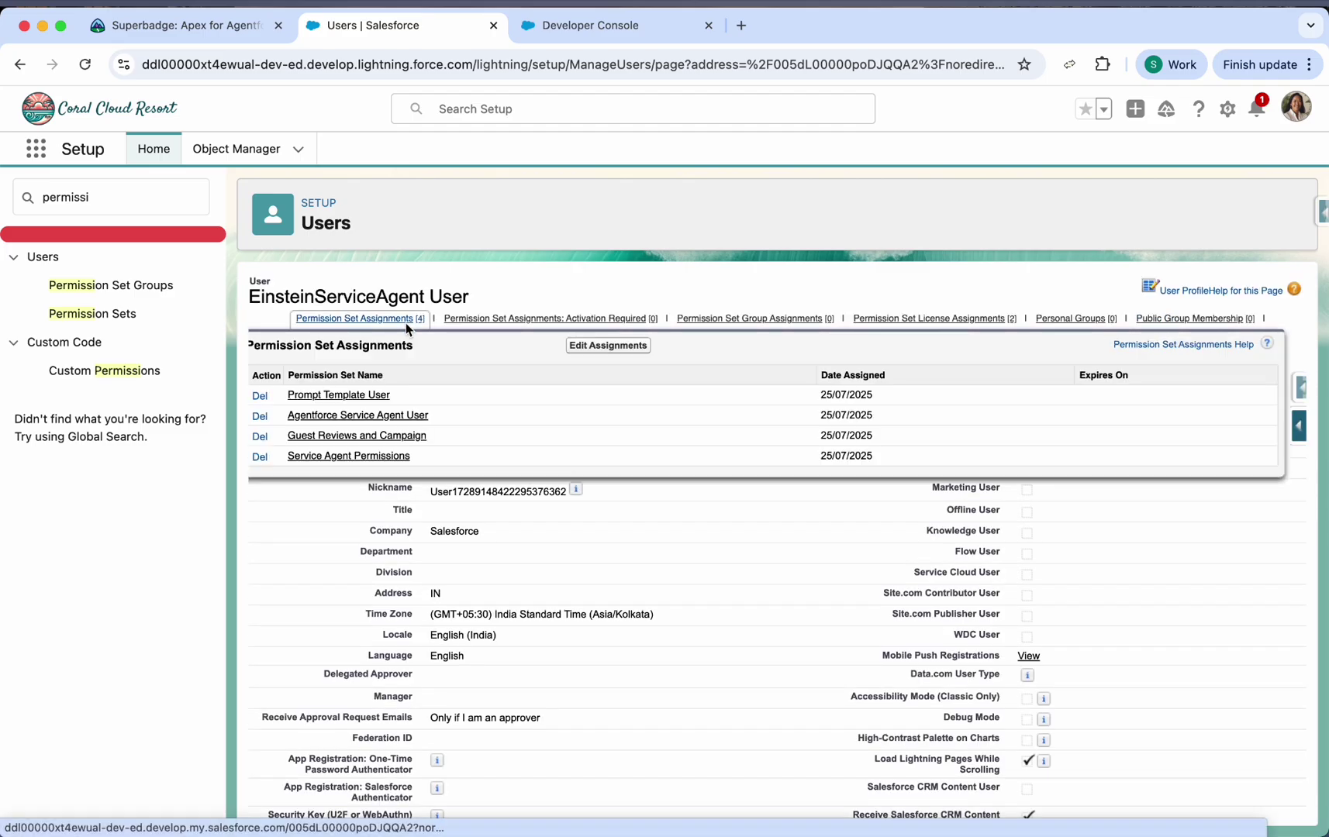
click(397, 435)
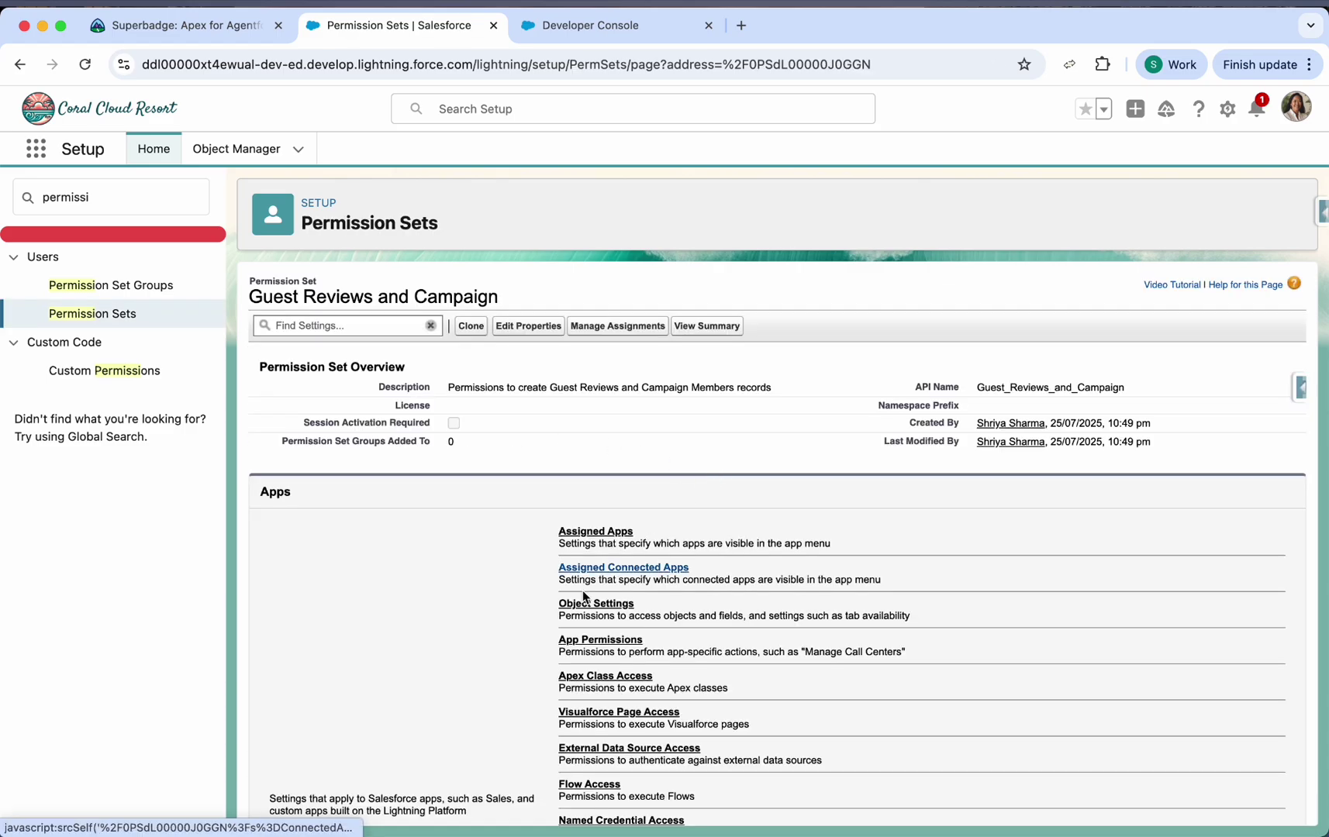
Step: Open the permission set's Apex Class Access settings for editing
scroll(590, 573, down, 2)
scroll(591, 720, down, 2)
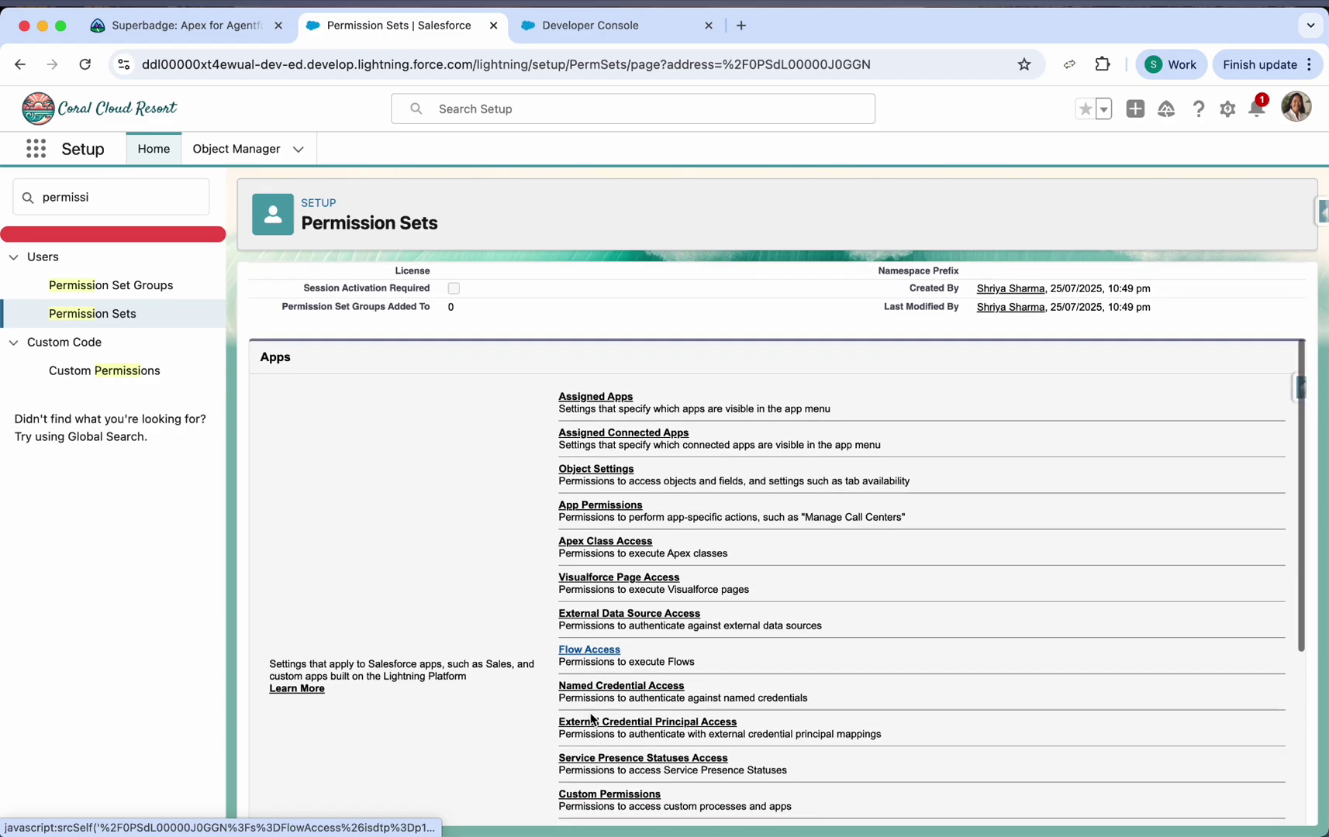
click(593, 543)
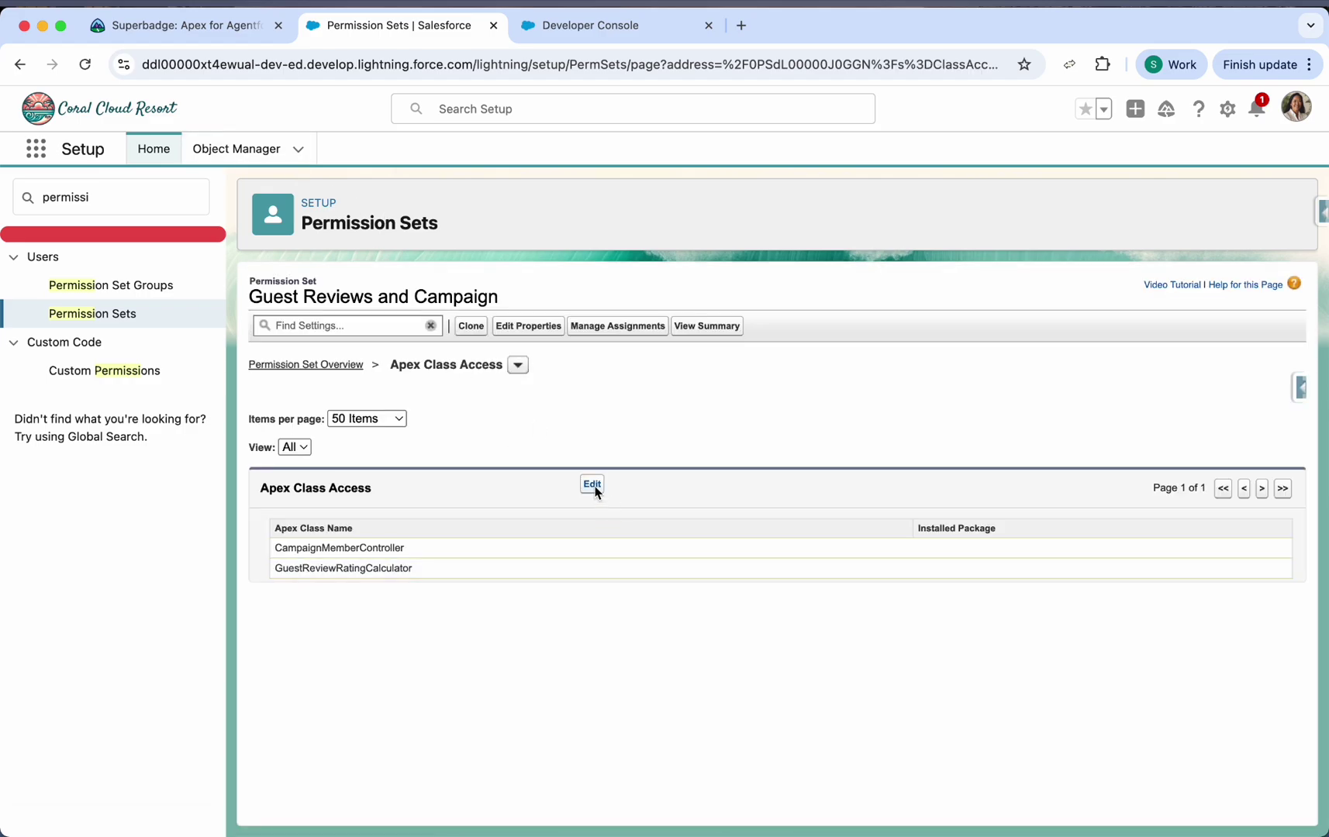
click(592, 484)
Step: Add GuestReviewProcessor to the Enabled Apex Classes and save
click(184, 26)
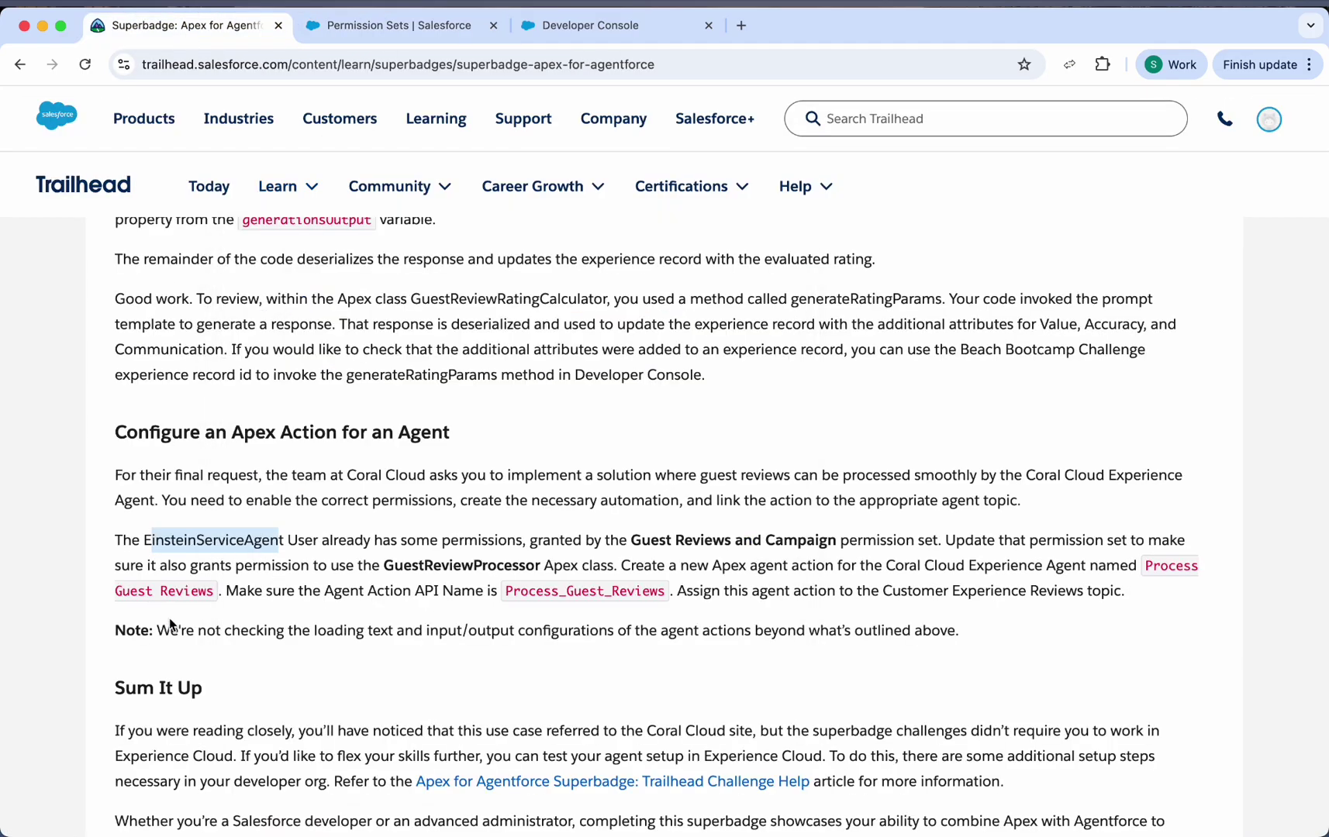
double_click(469, 566)
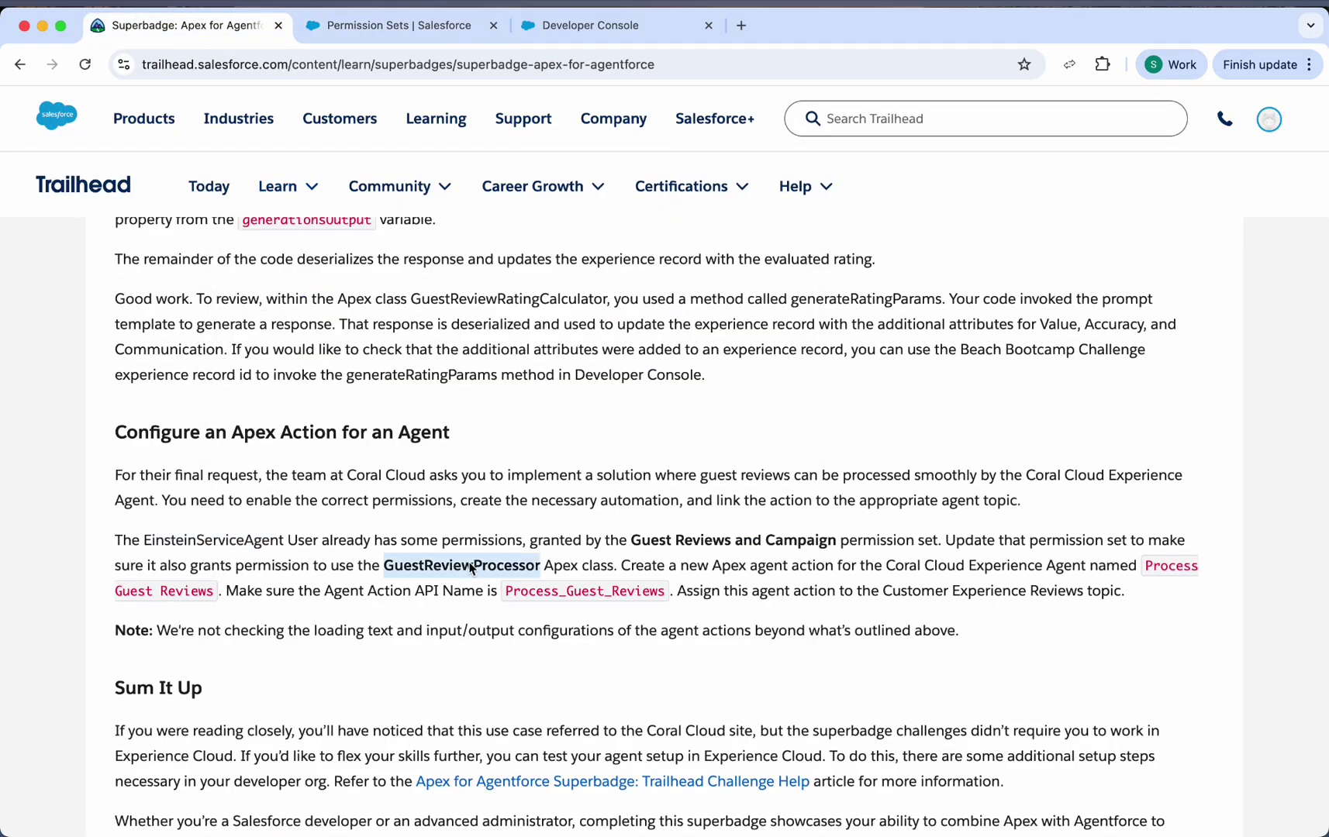
key(super+c)
key(ctrl+Tab)
key(super+f)
key(super+v)
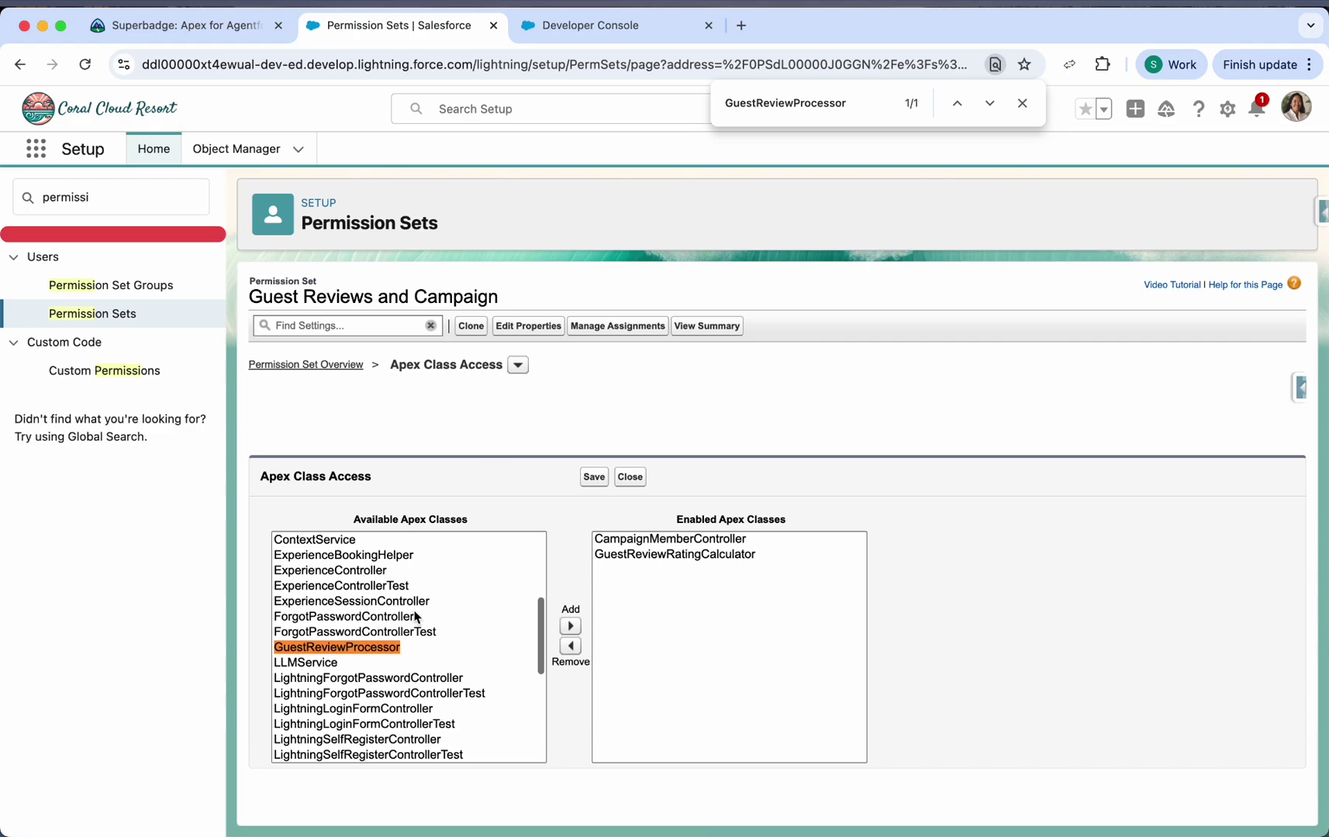
click(336, 647)
click(570, 626)
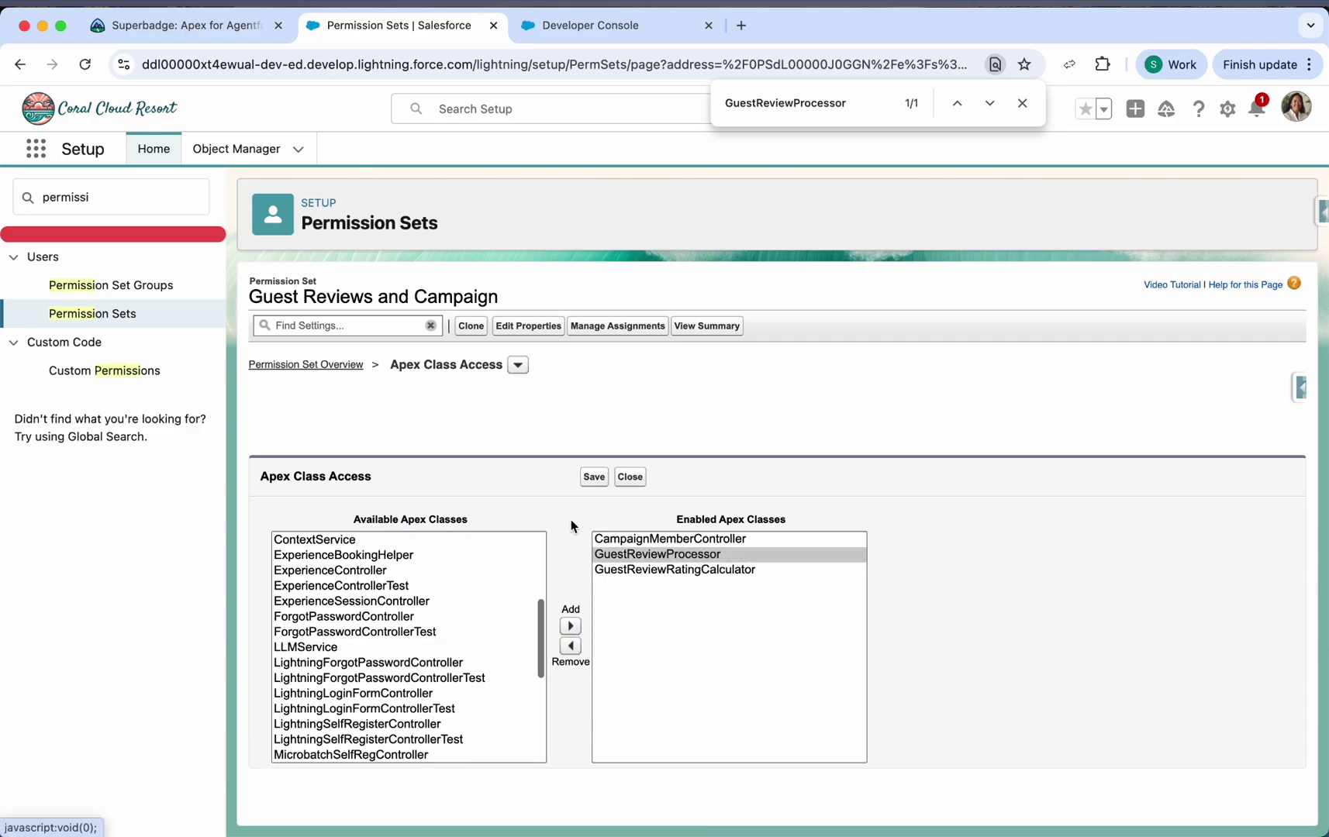
click(594, 476)
click(226, 28)
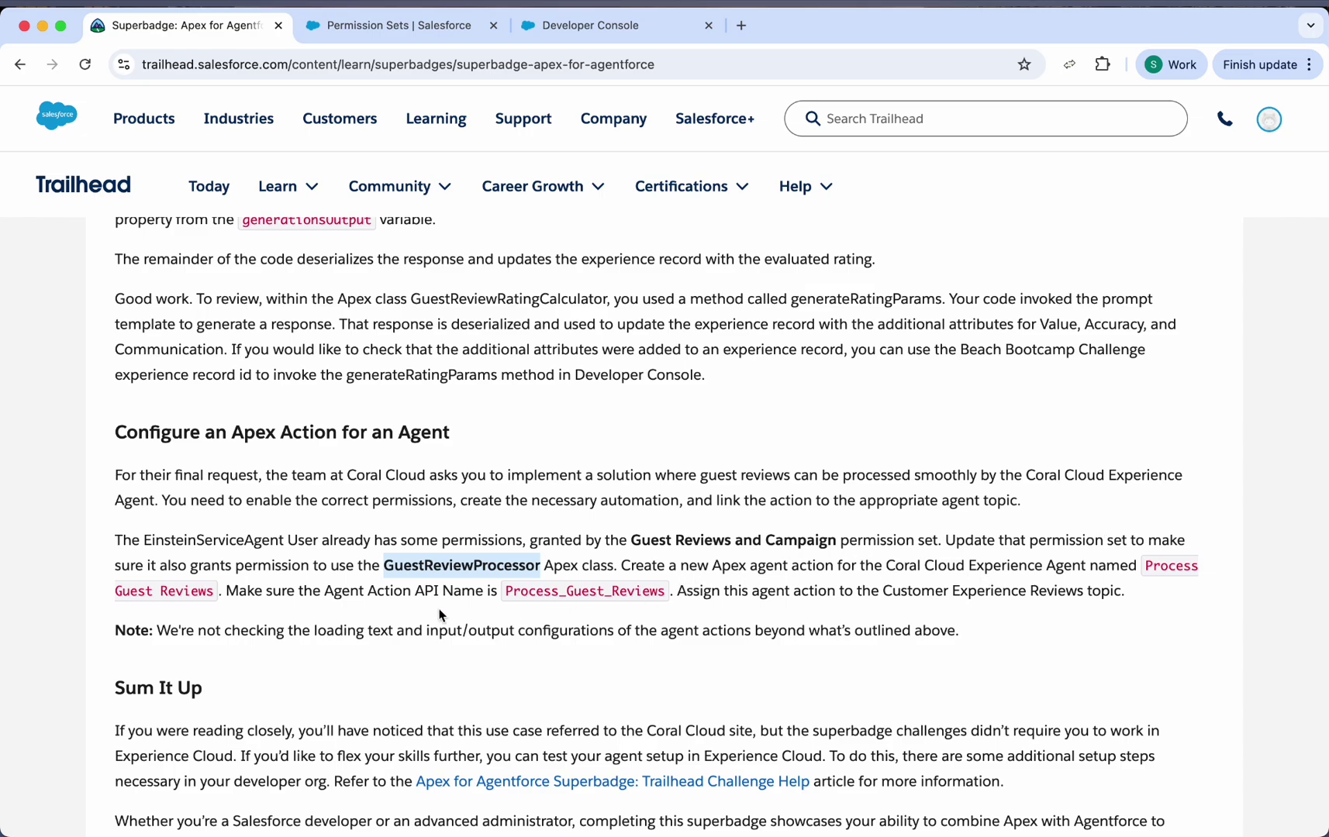
Step: Verify GuestReviewProcessor is enabled, then filter Setup's Quick Find to 'agentforce'
drag(753, 593, 1110, 594)
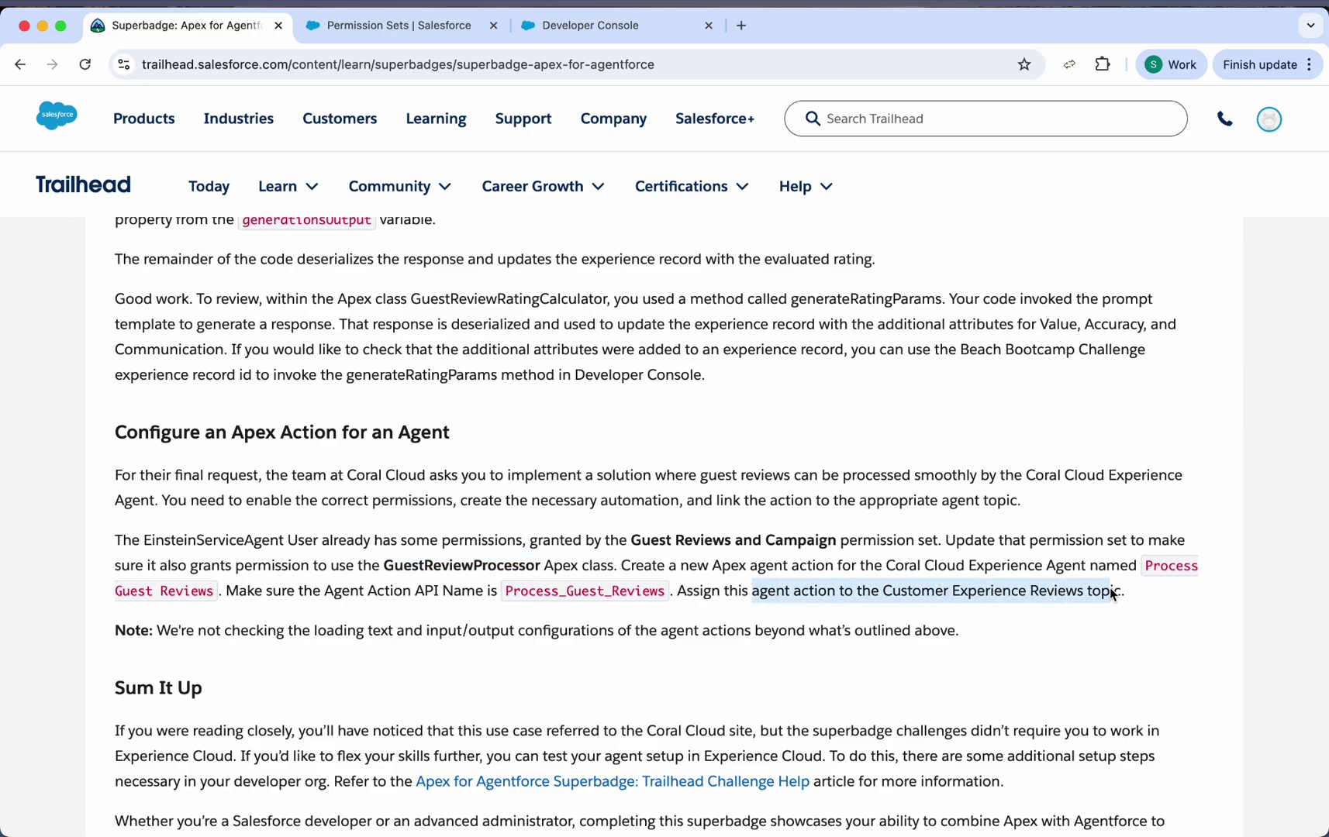
click(333, 40)
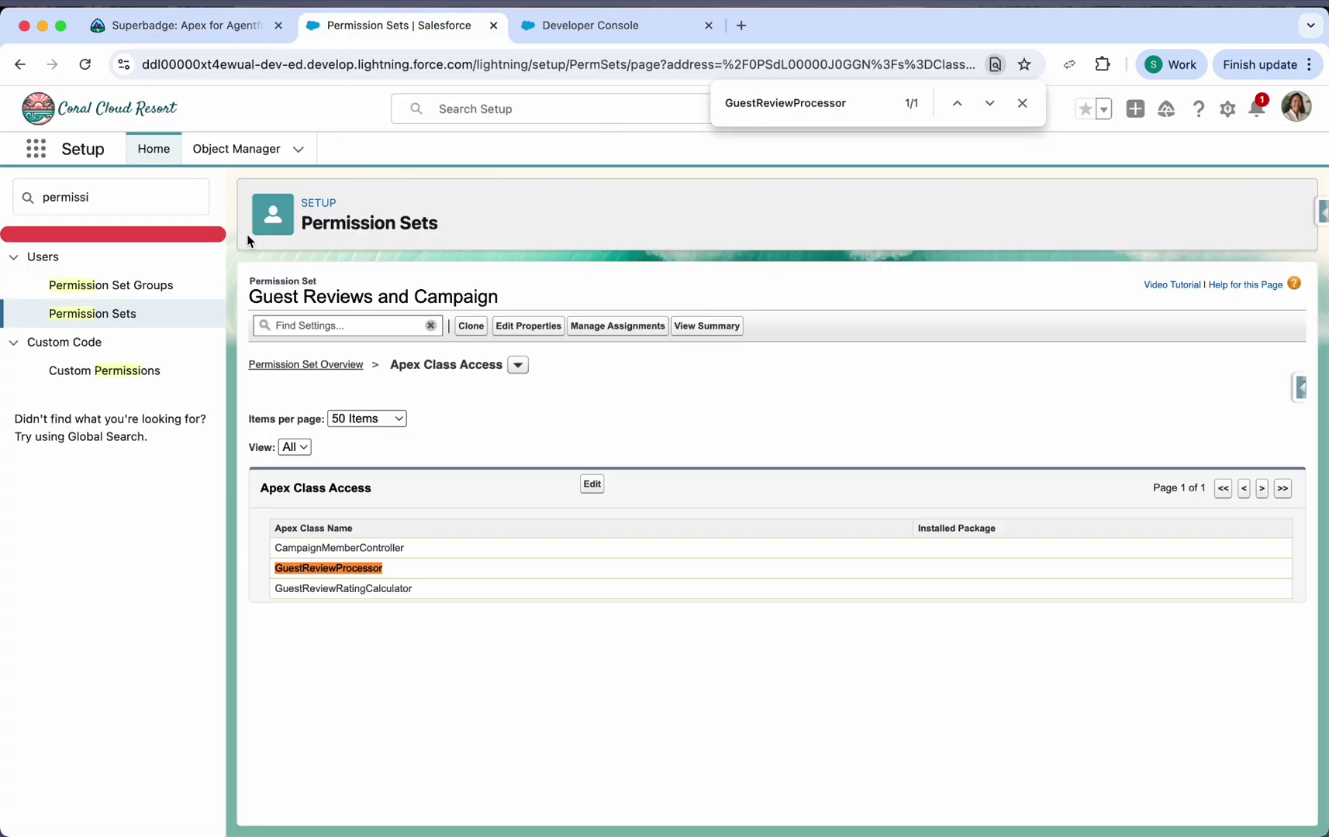
click(165, 205)
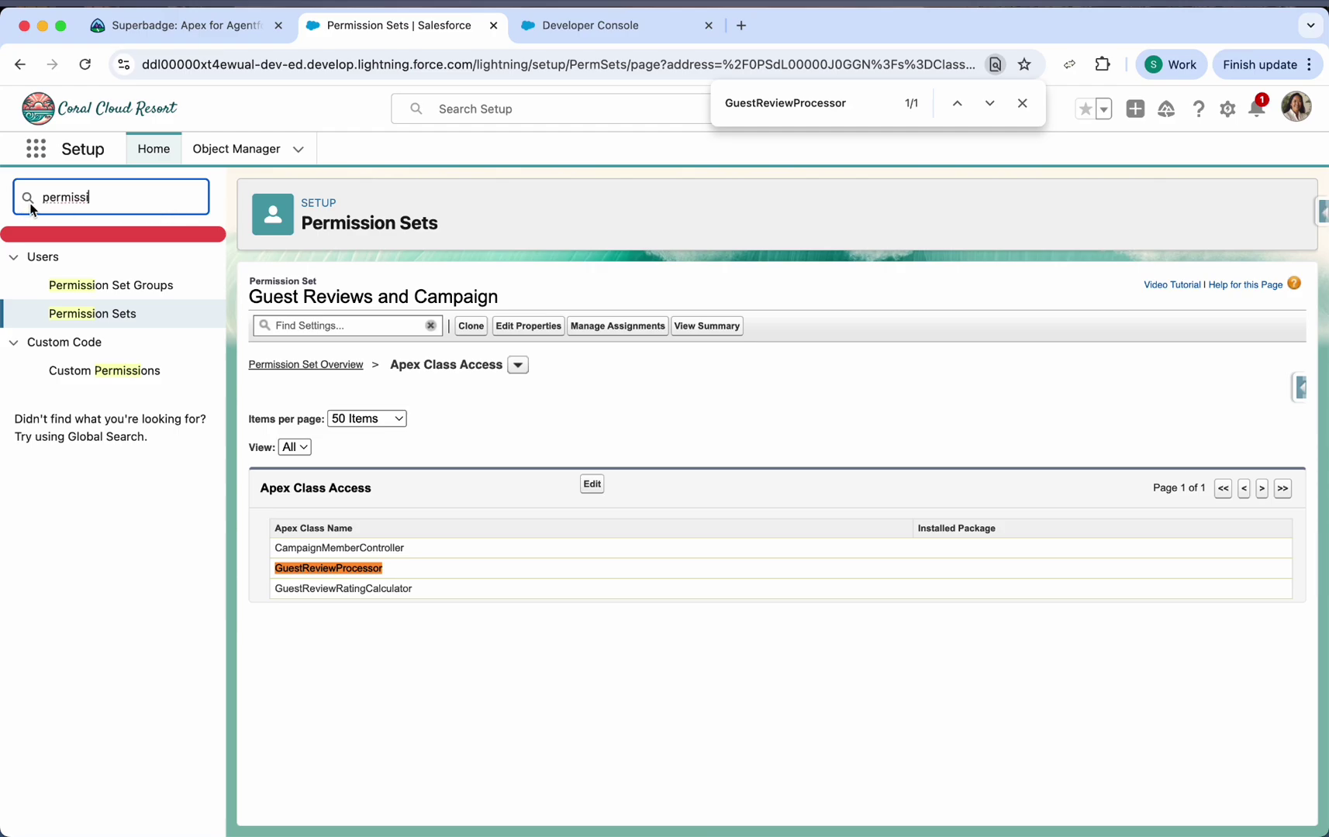
drag(105, 200, 45, 194)
key(BackSpace)
text(a)
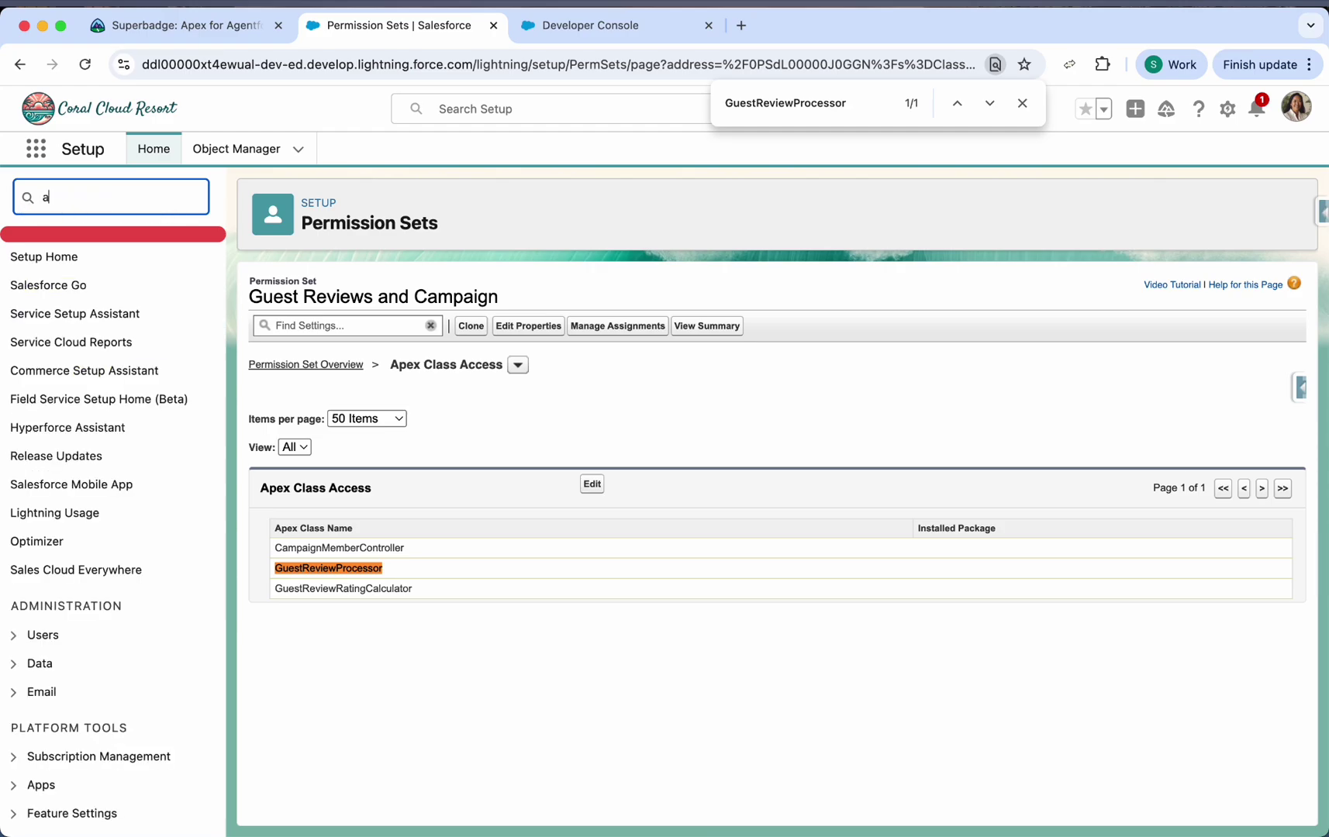
text(gentforce)
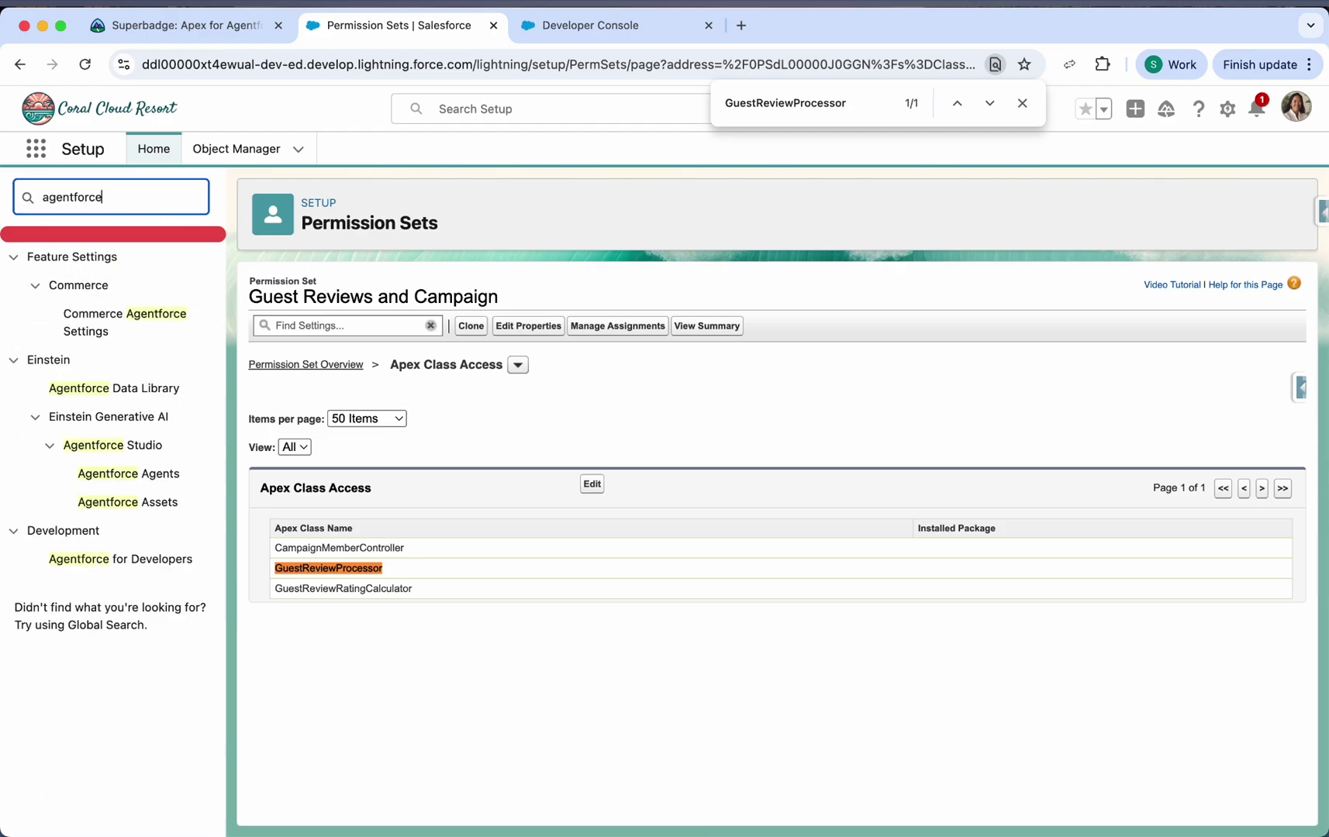
Step: Start a new agent action in Agentforce Assets with Apex type and Invocable Method category
click(140, 500)
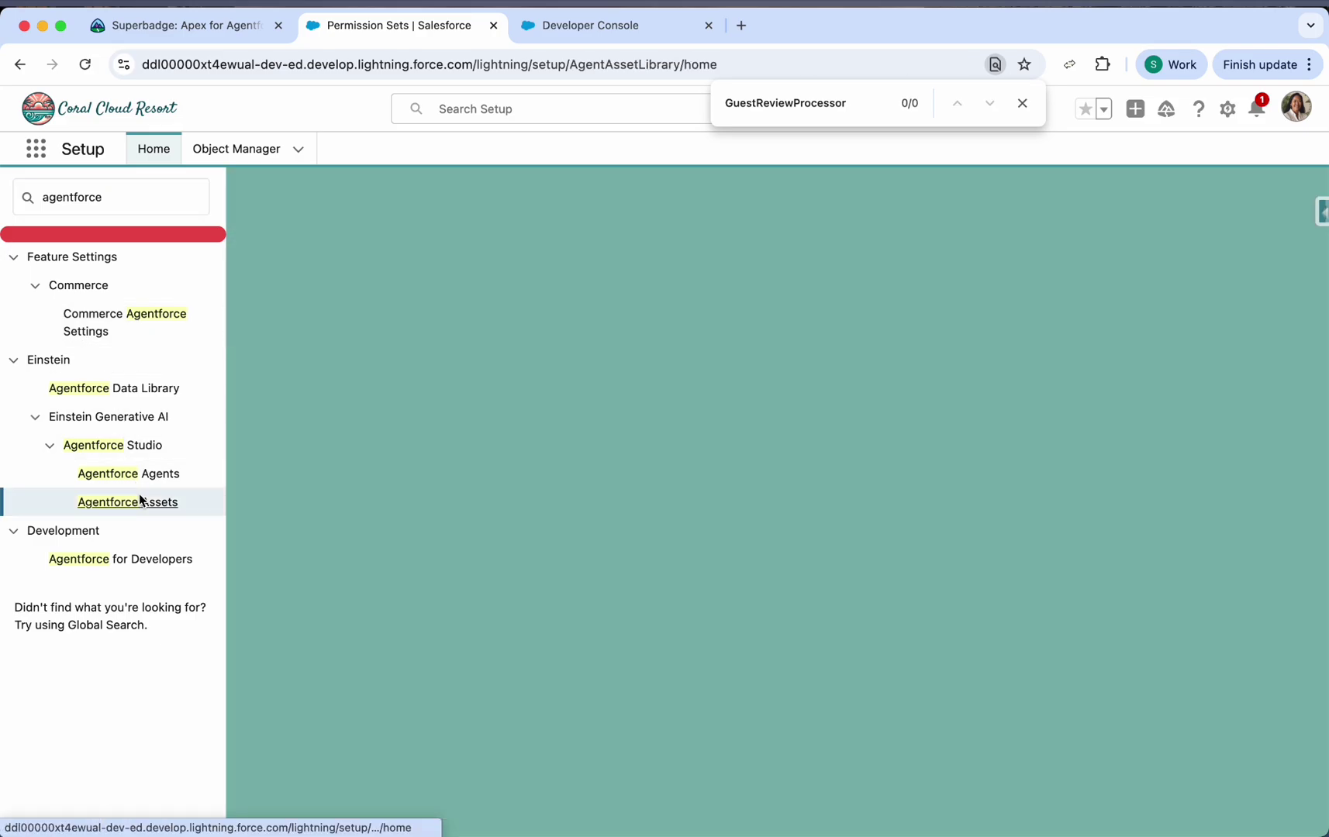
click(1021, 103)
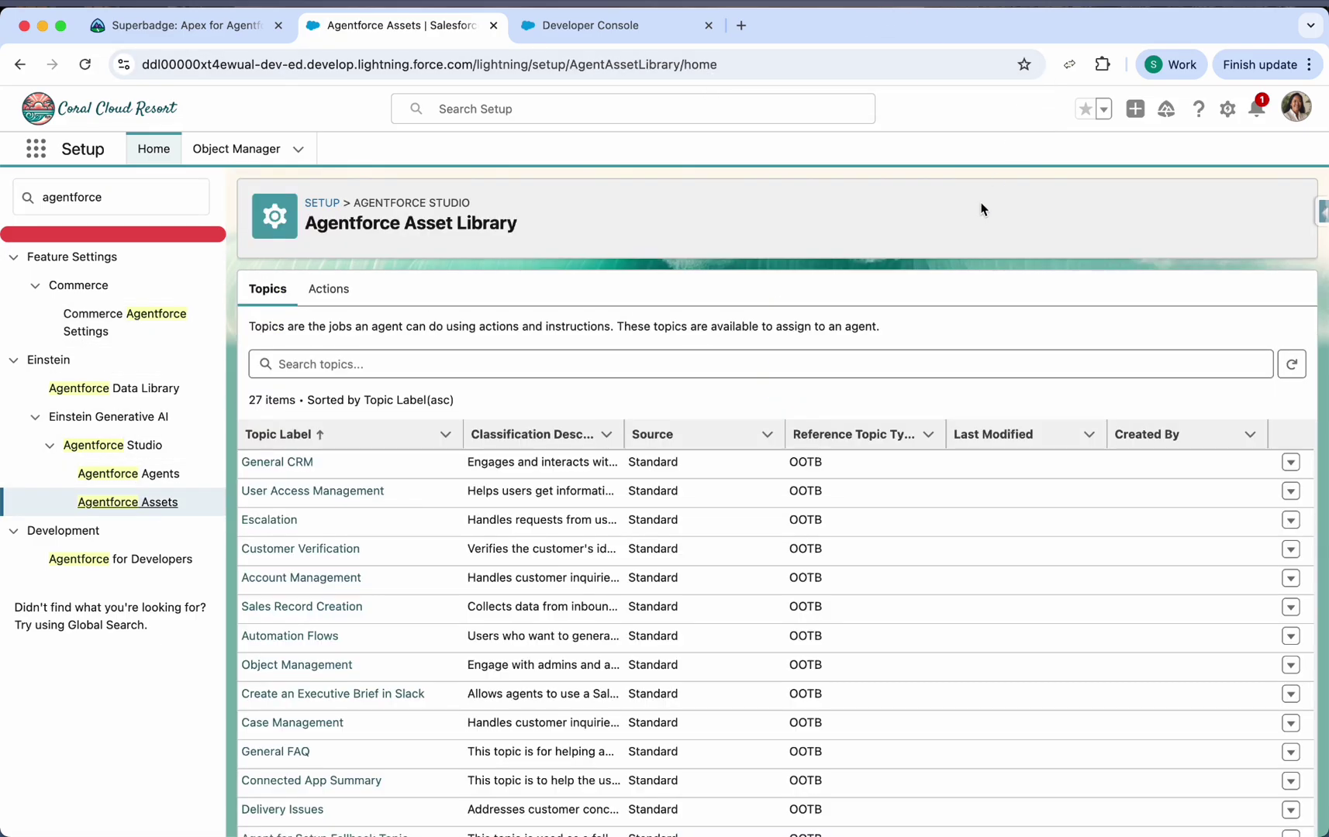
click(328, 290)
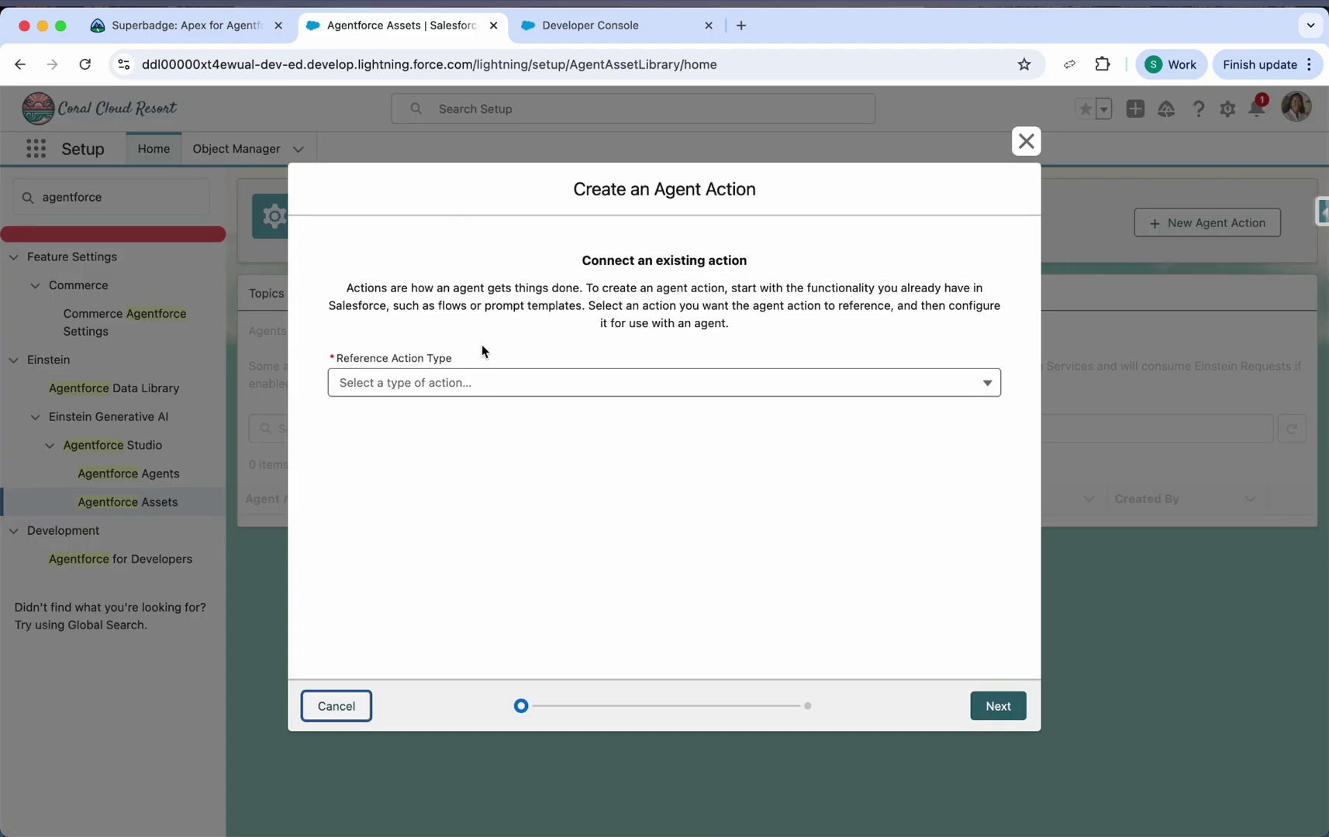
click(484, 382)
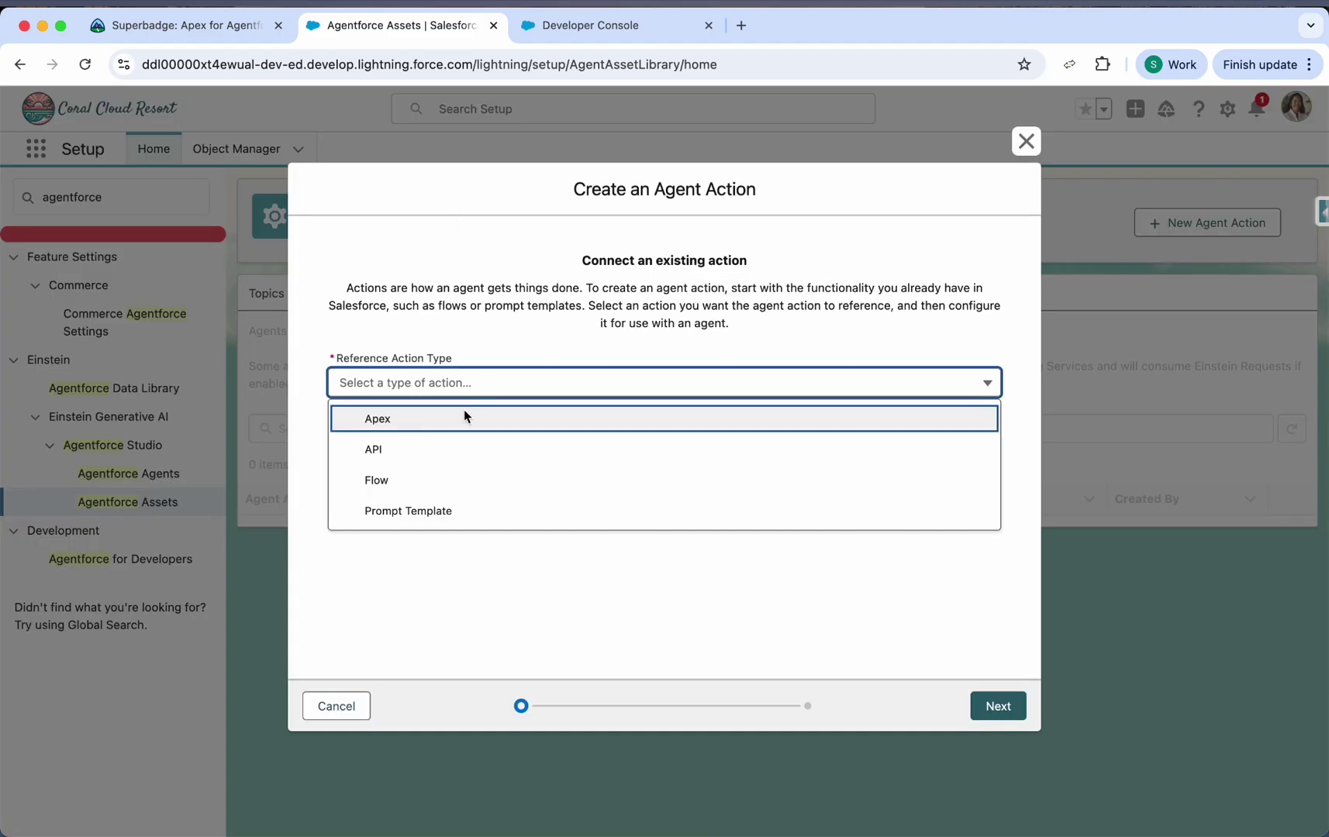
click(465, 416)
click(474, 442)
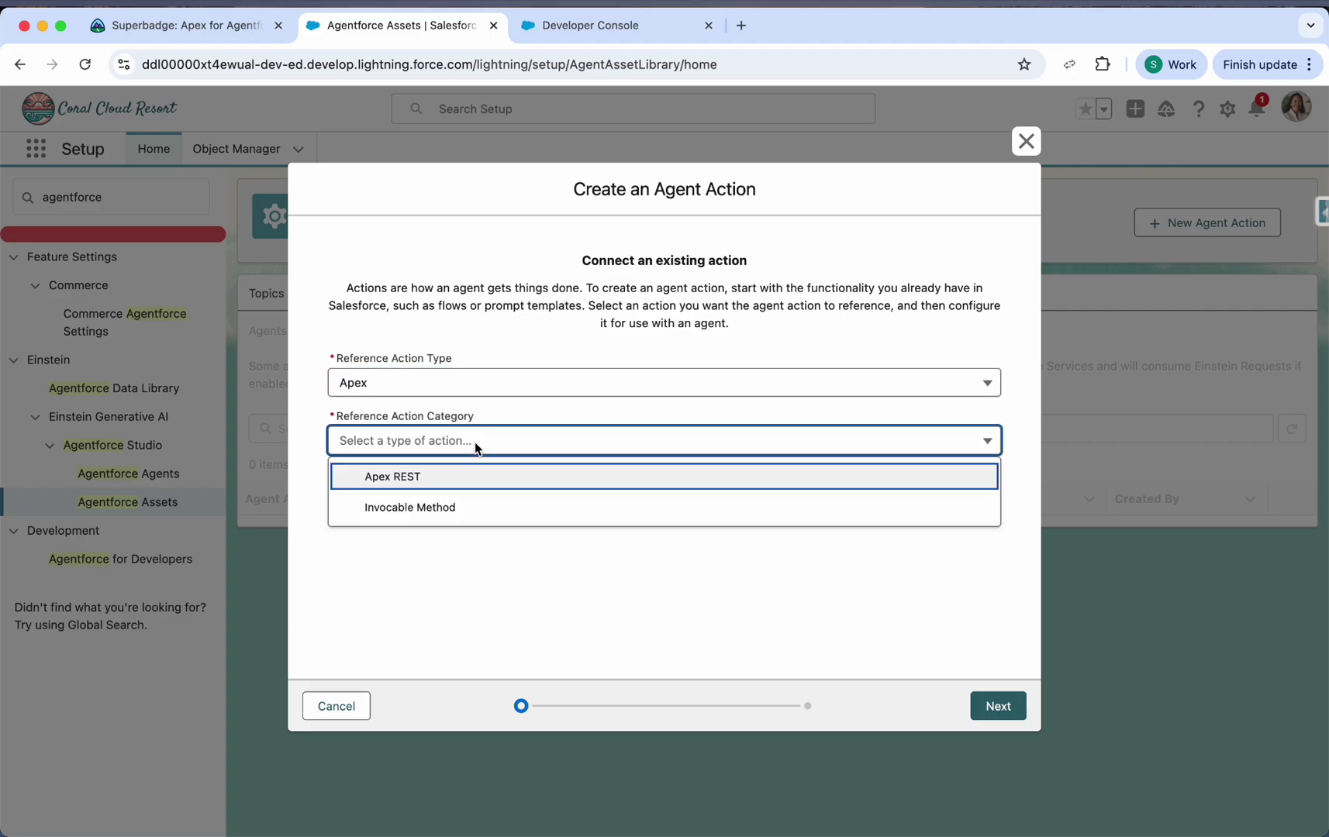
click(503, 497)
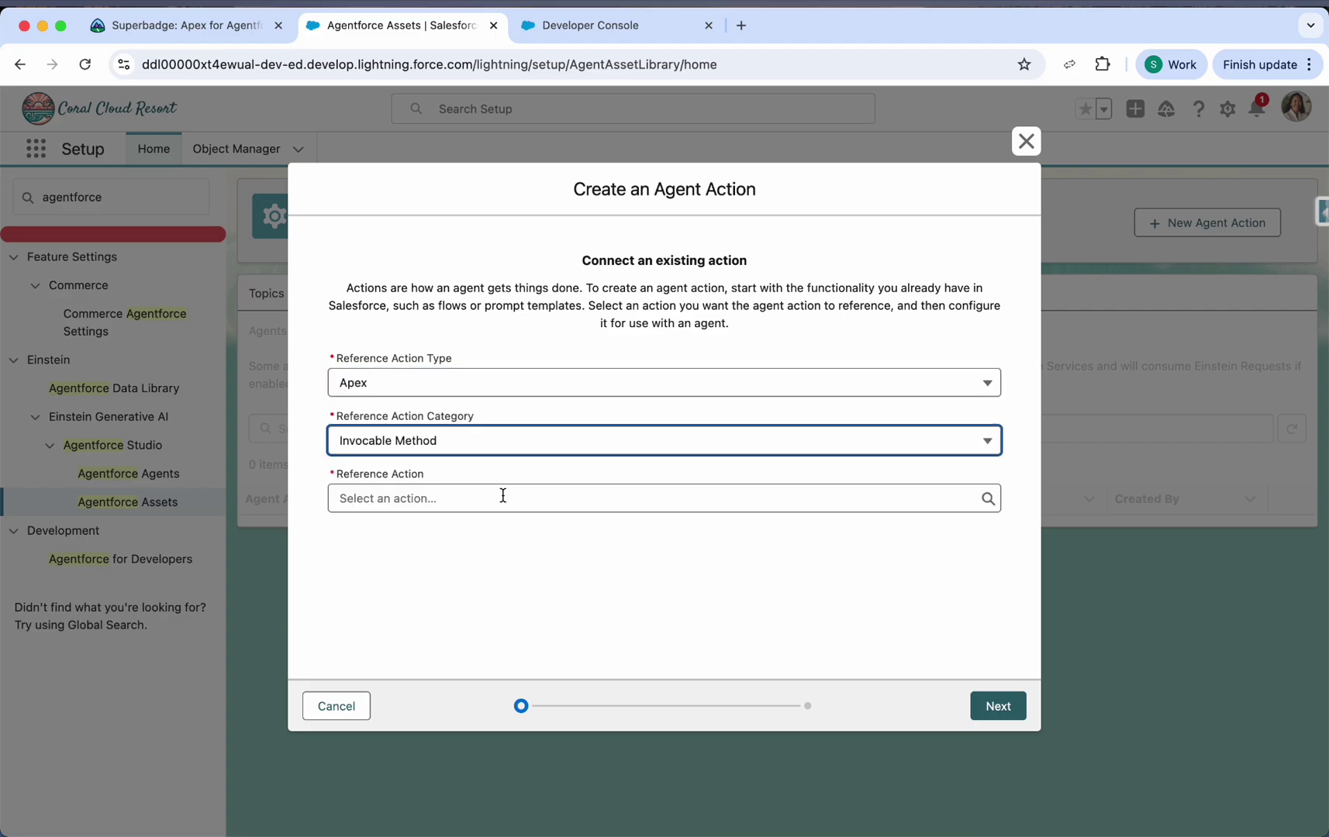
click(565, 498)
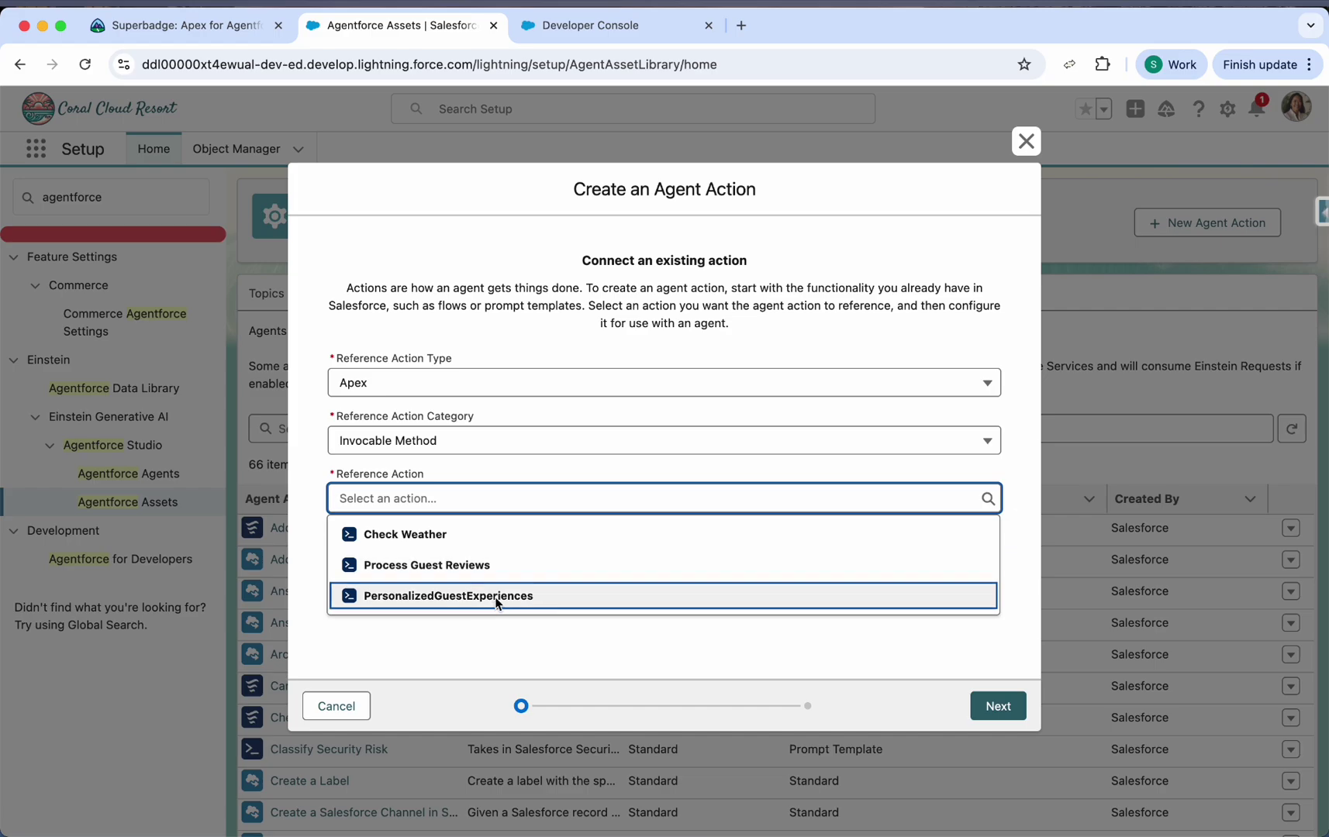
click(495, 597)
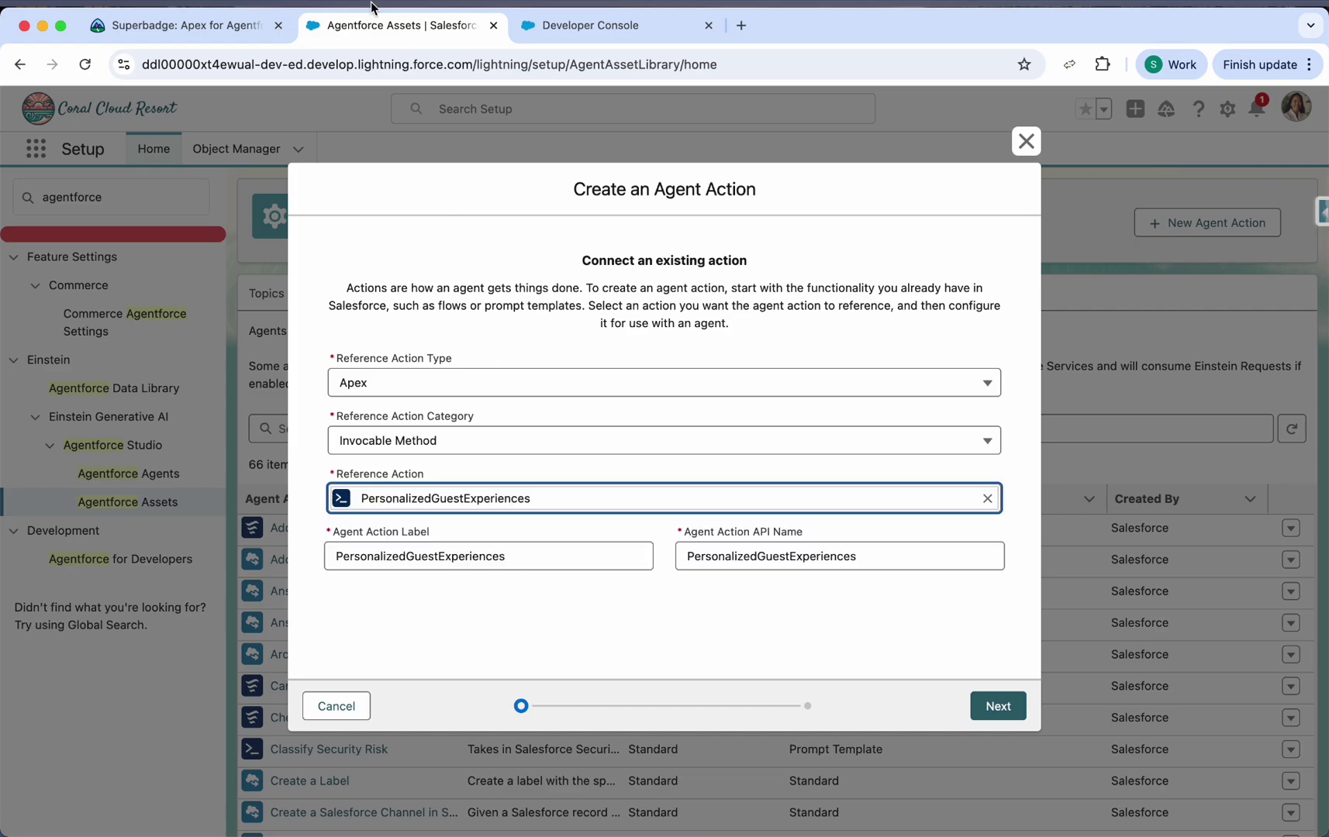
Step: Set the reference action to Process Guest Reviews and continue to configuration
click(223, 27)
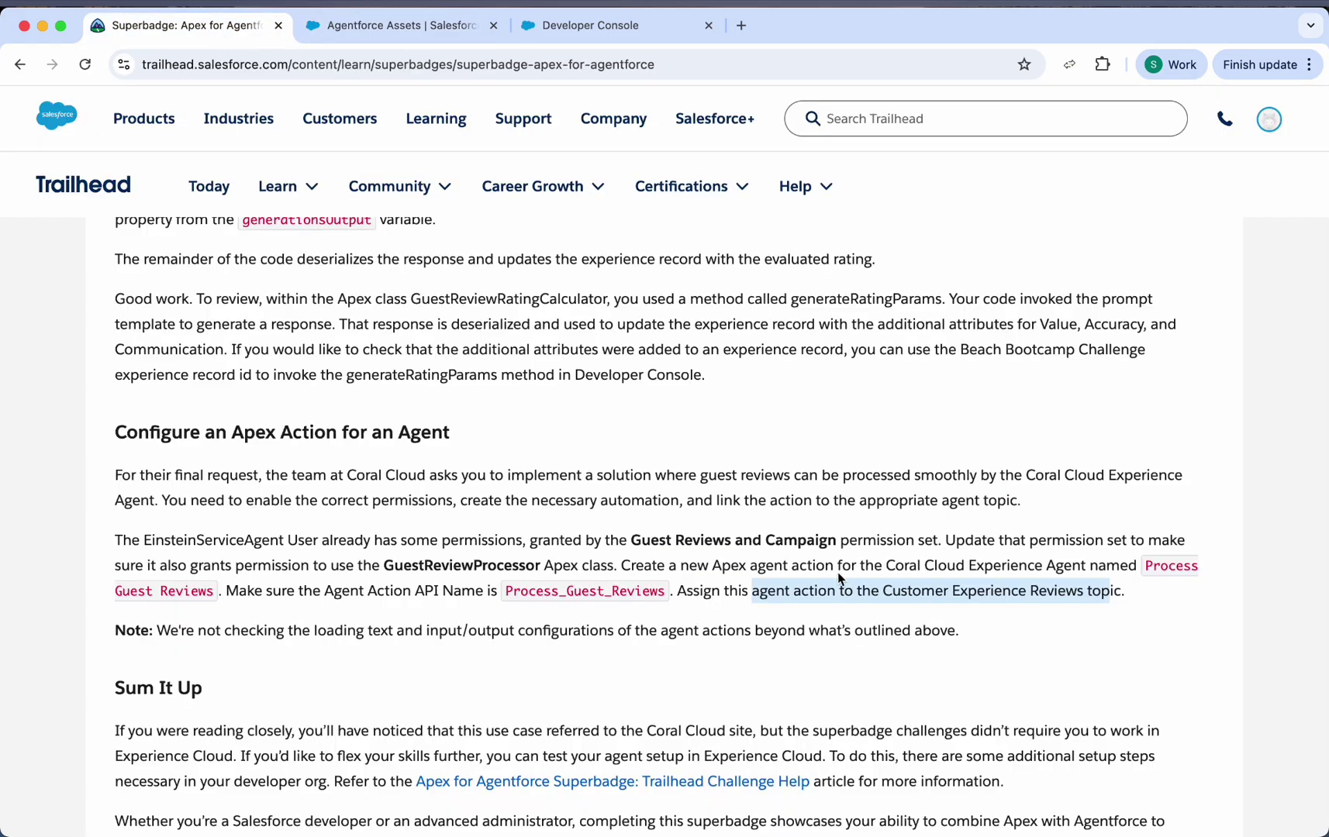
click(379, 29)
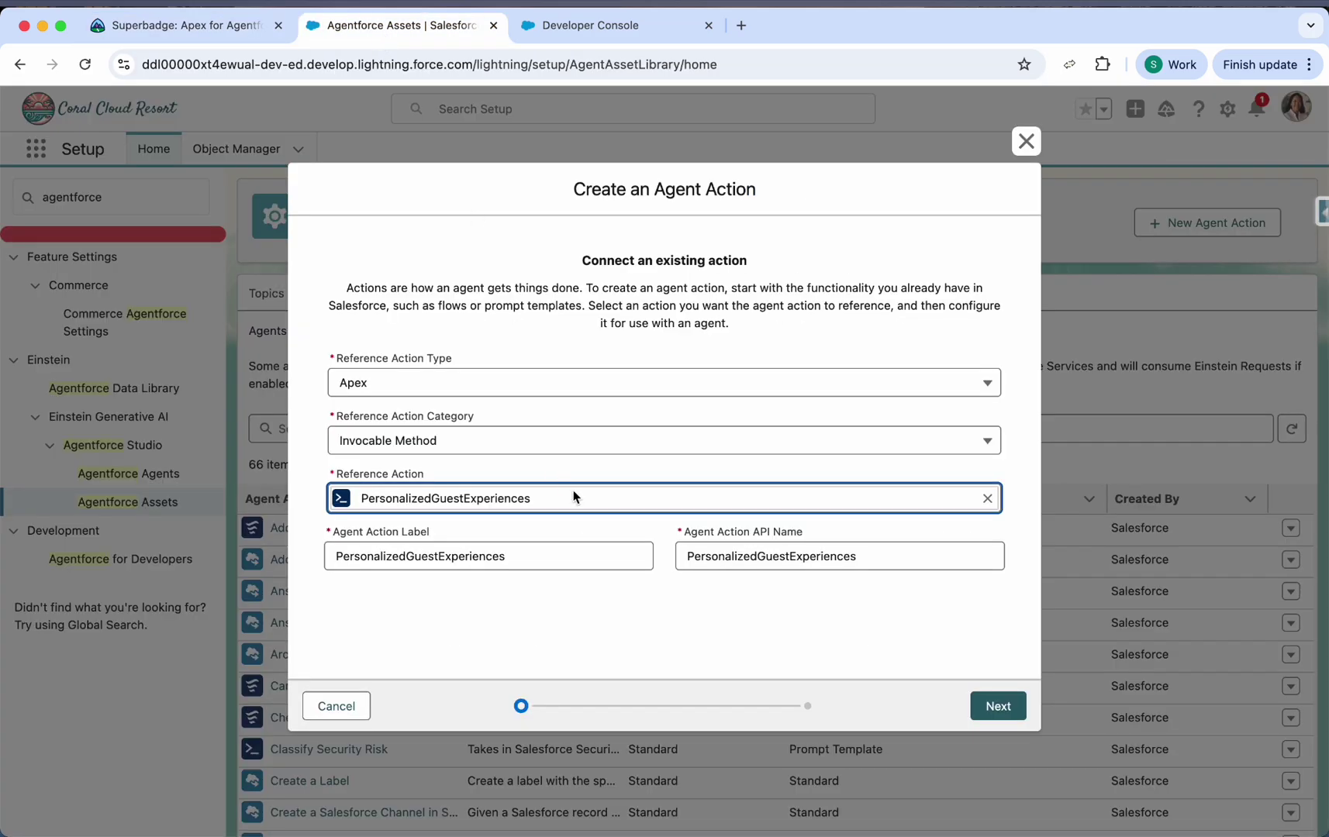
click(987, 498)
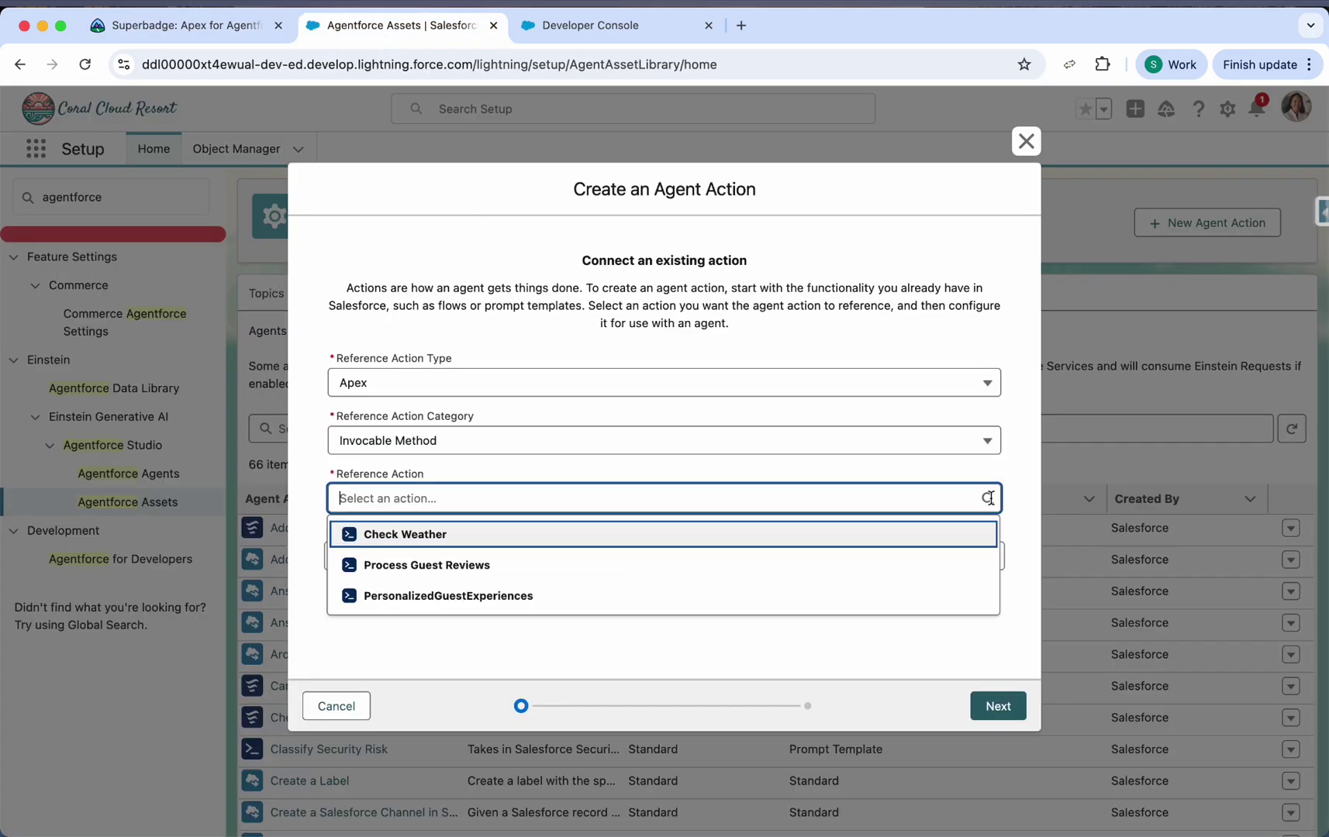
click(775, 565)
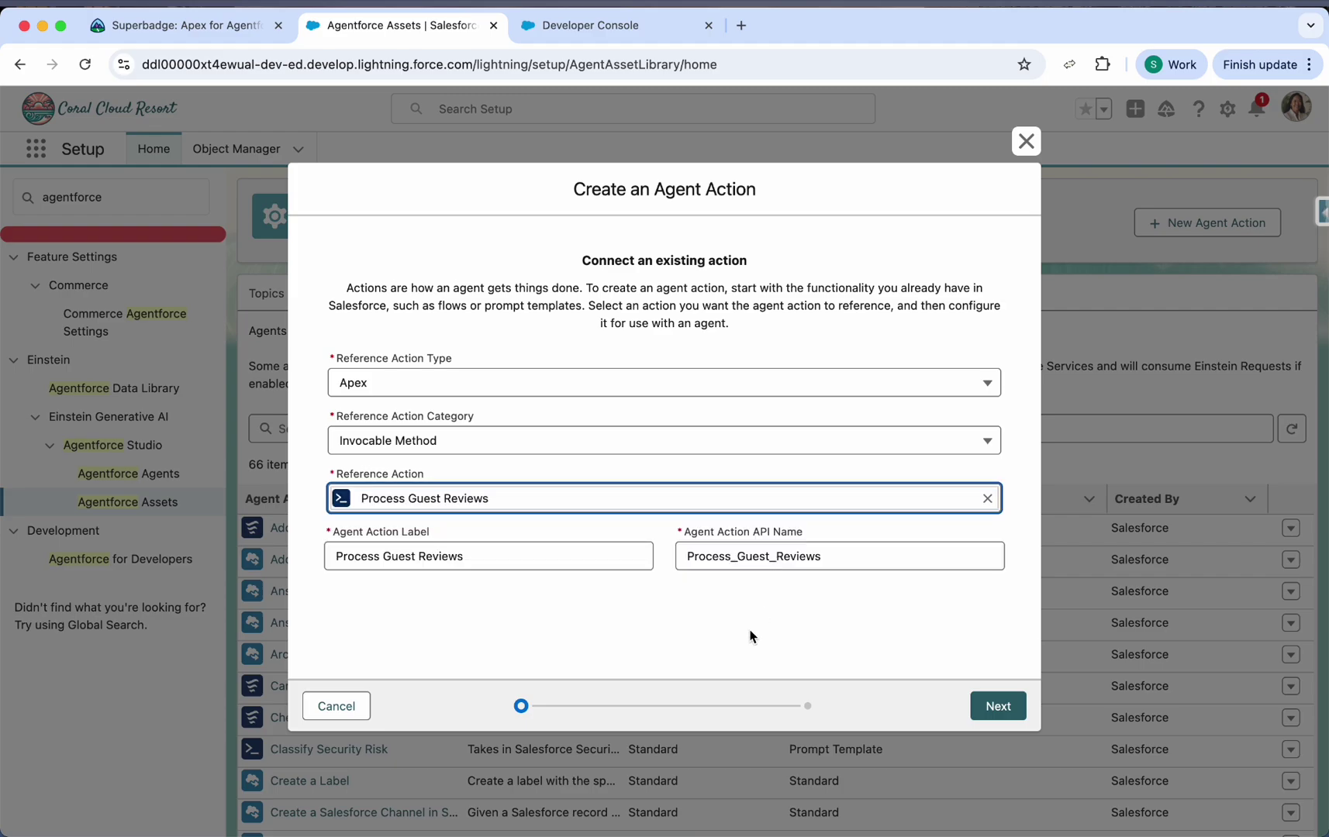
click(998, 705)
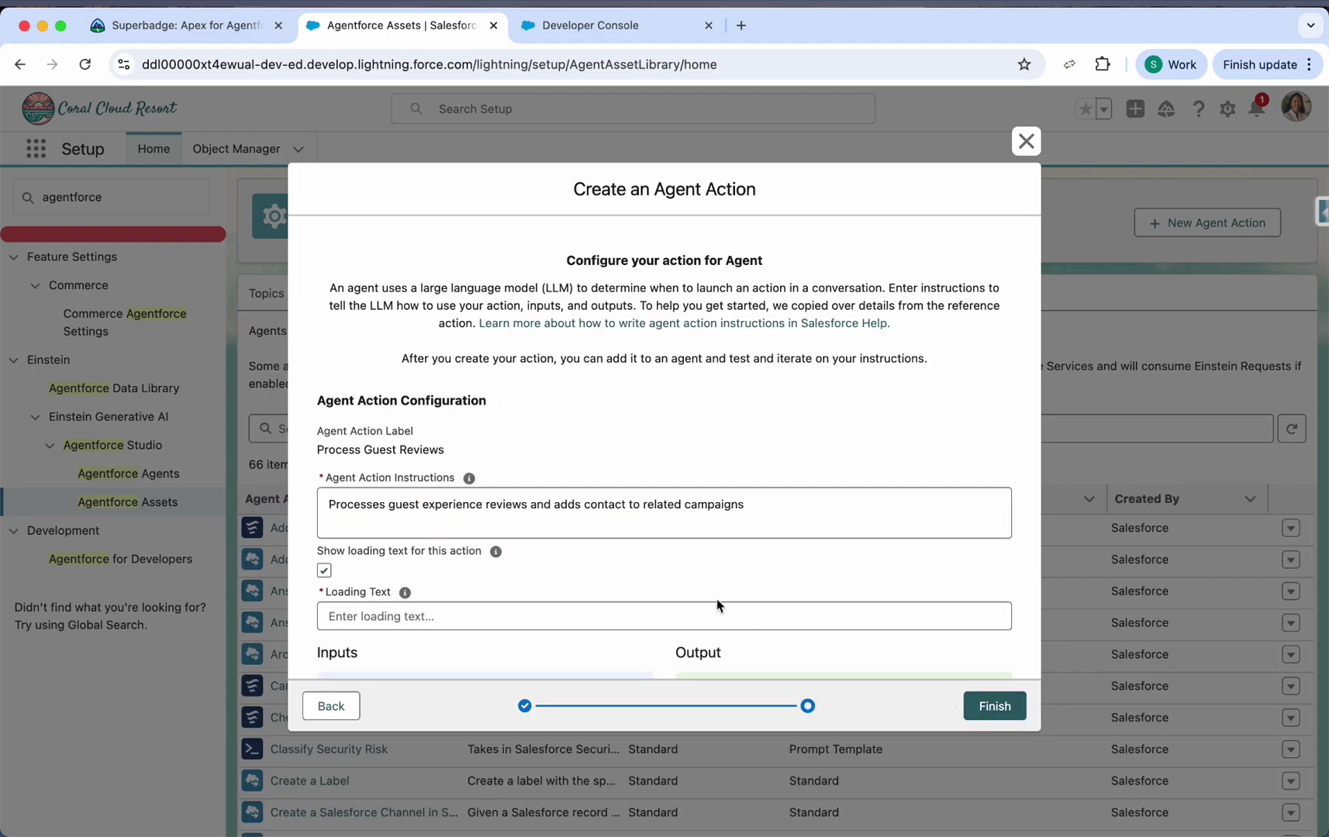
Step: Enter the Loading Text, review inputs and output, and finish the Process Guest Reviews action
scroll(644, 537, down, 5)
click(335, 359)
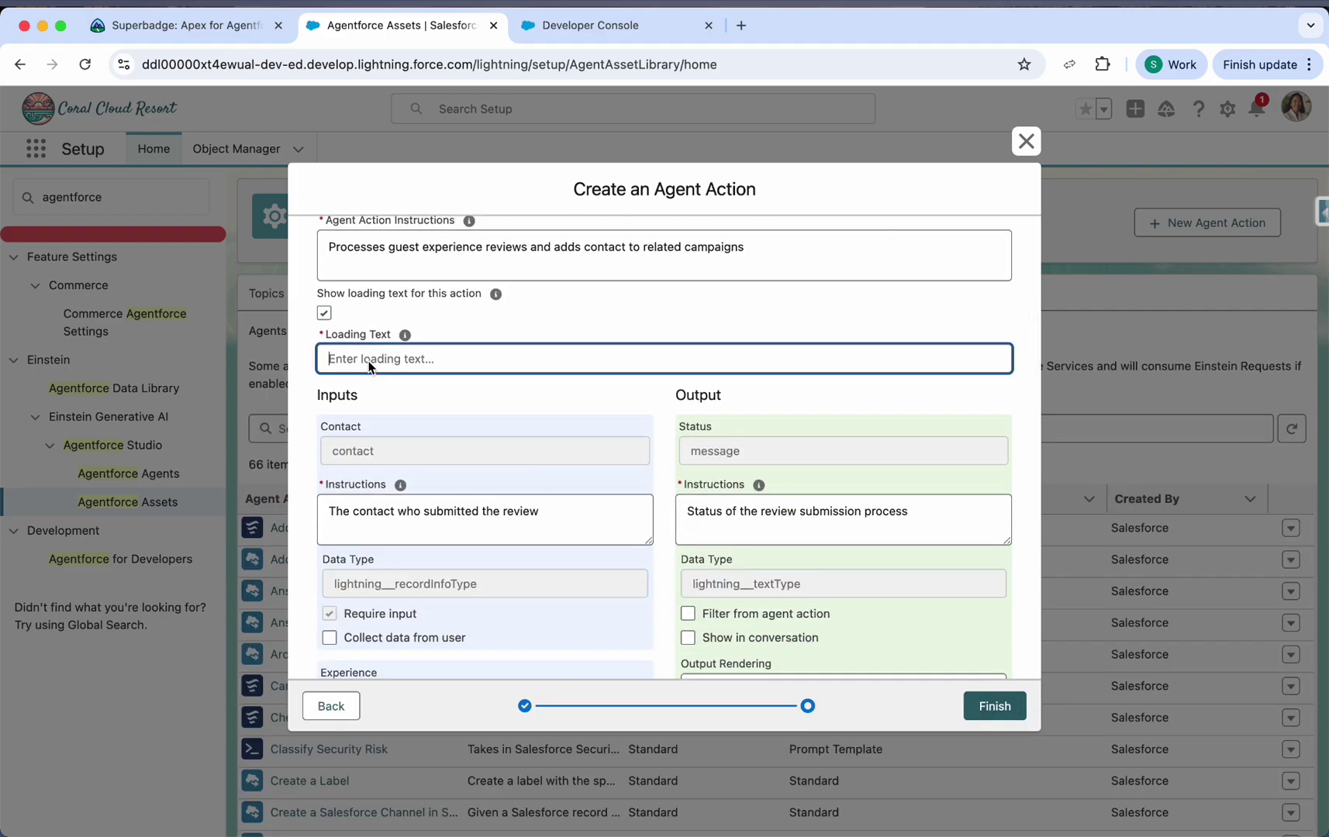
text(loadin)
scroll(424, 439, down, 10)
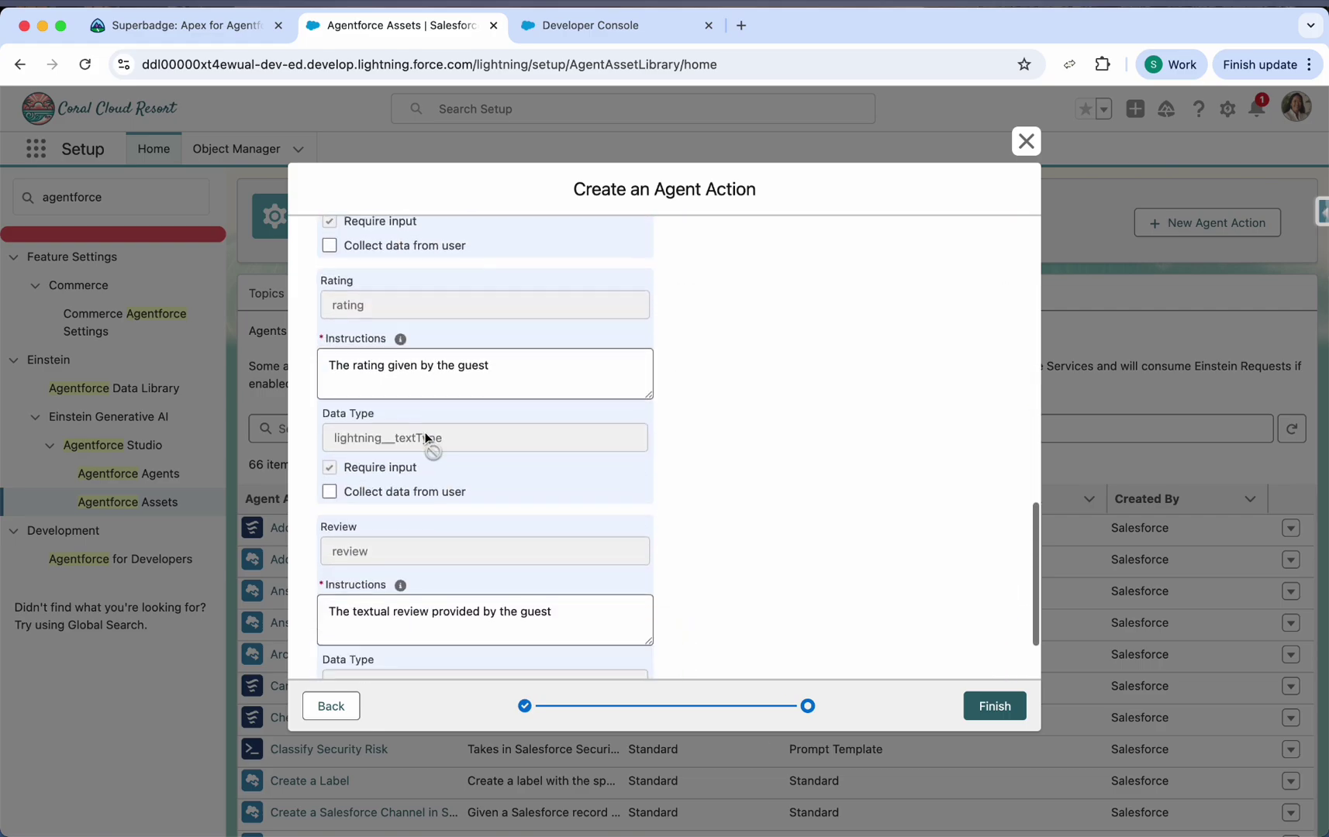
scroll(425, 439, up, 5)
scroll(425, 439, up, 1)
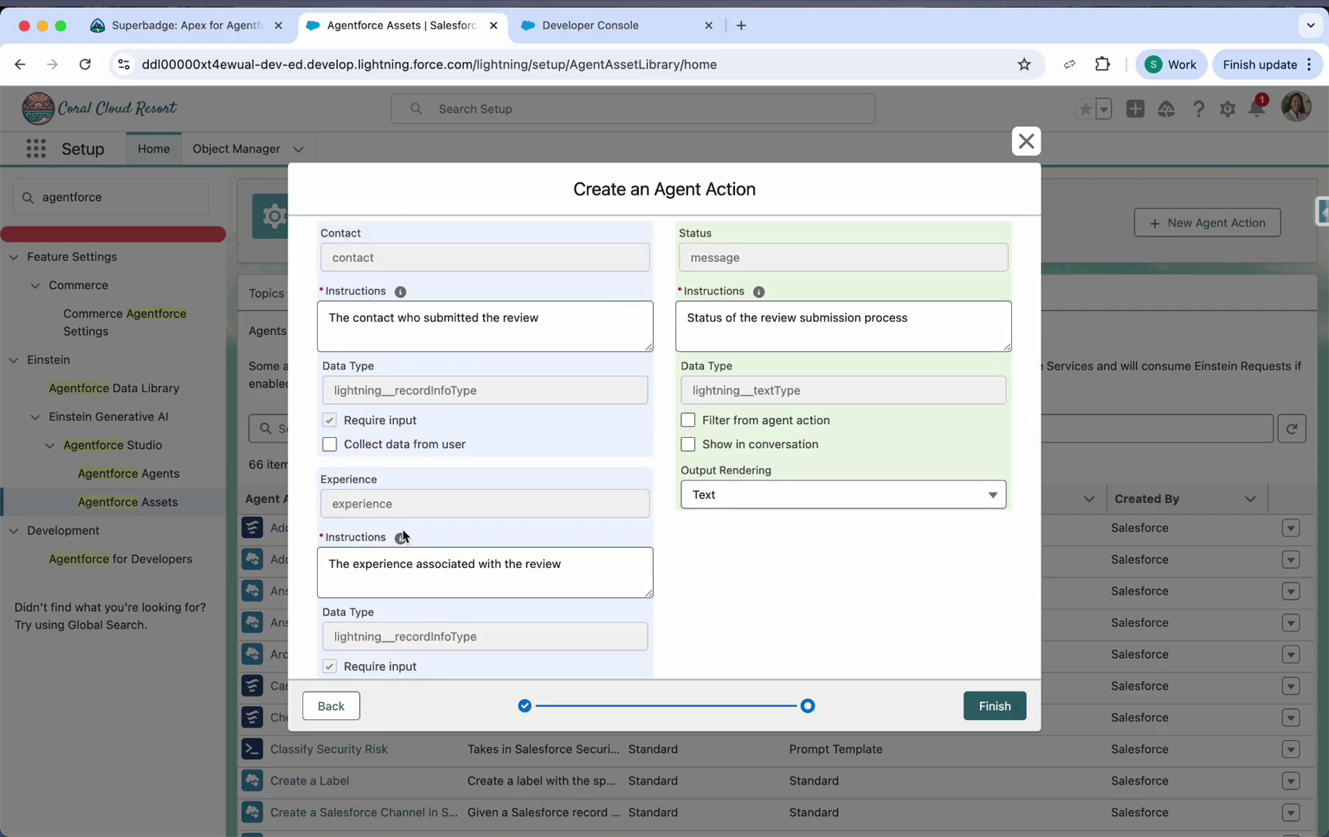
scroll(738, 538, up, 5)
click(993, 707)
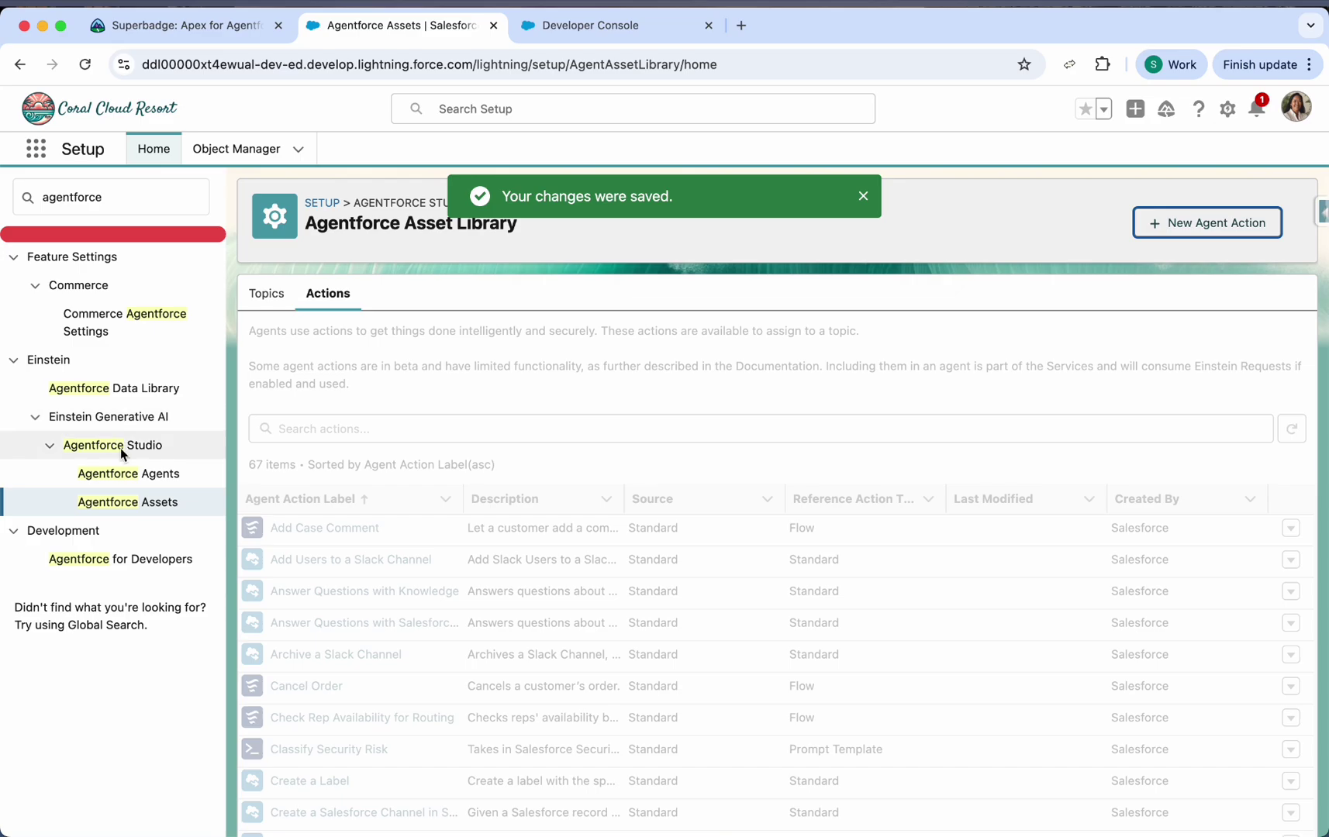
click(124, 475)
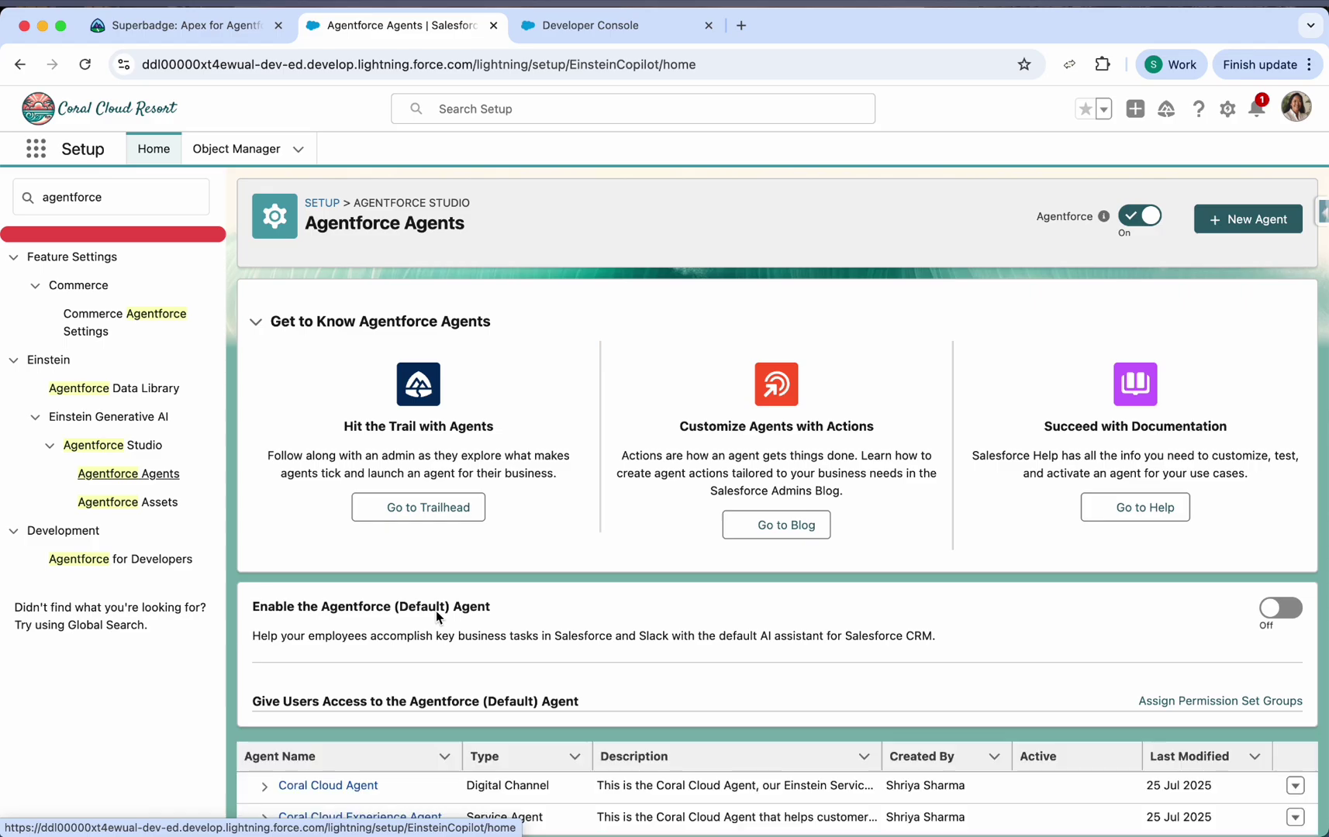
Step: Open Coral Cloud Experience Agent from Agentforce Agents into Agentforce Builder
click(388, 814)
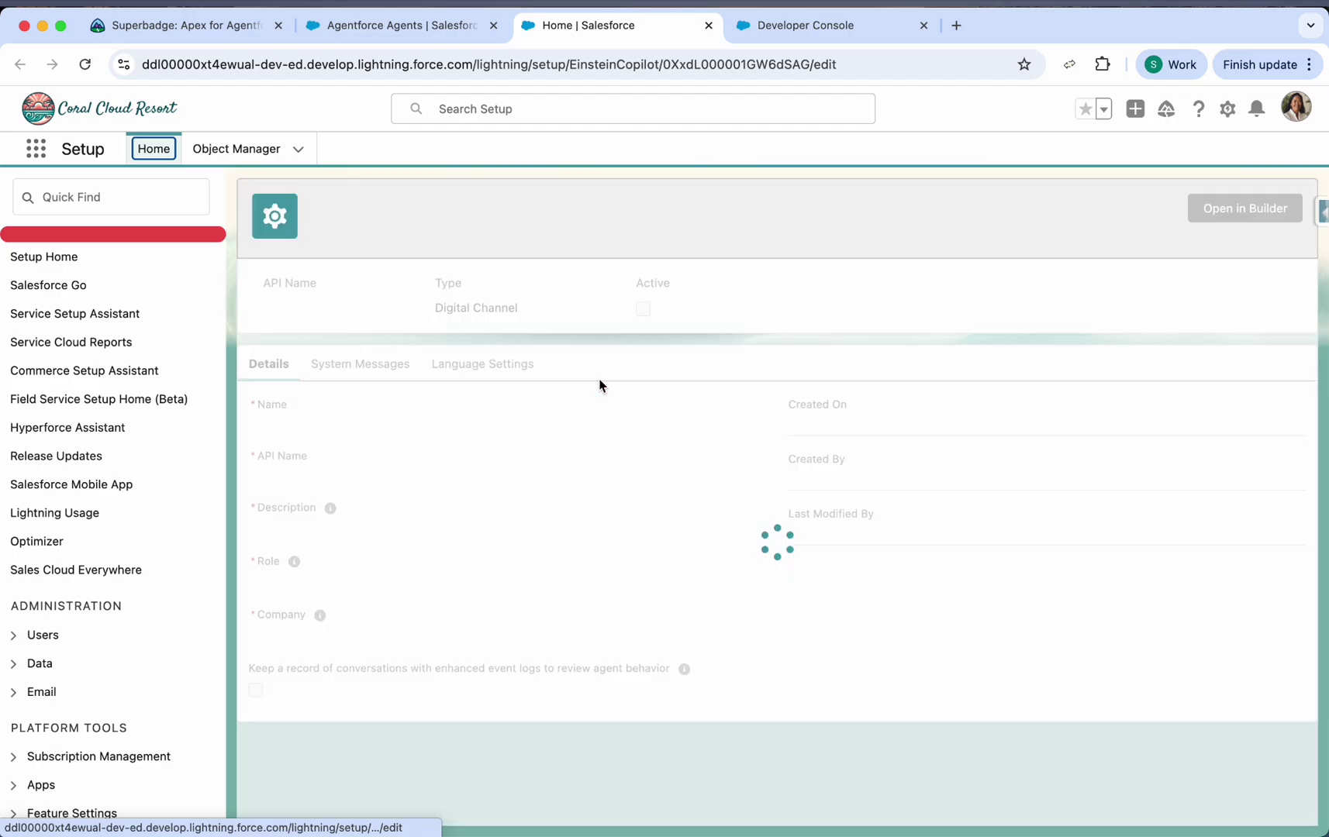
click(1206, 198)
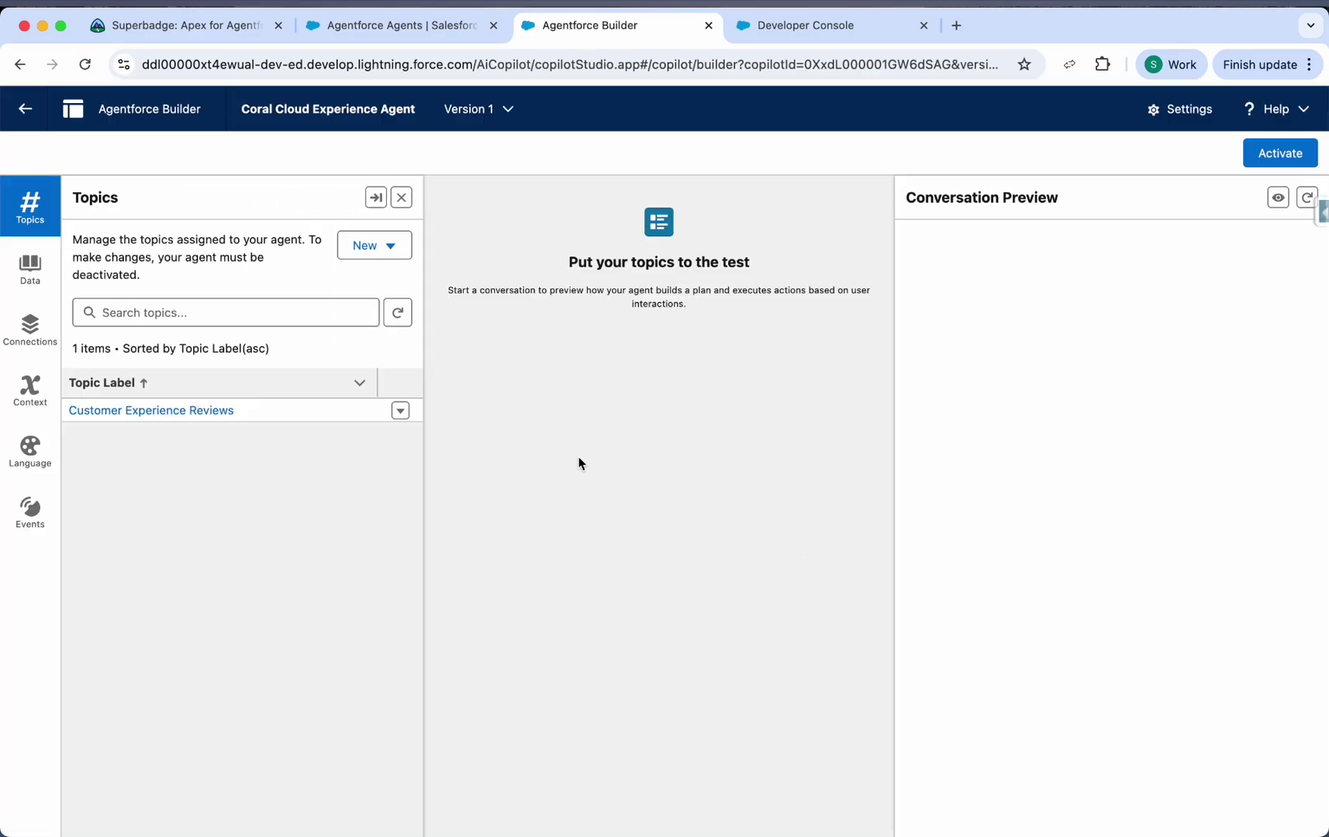
Step: Add Process Guest Reviews from the asset library to the Customer Experience Reviews topic
click(197, 408)
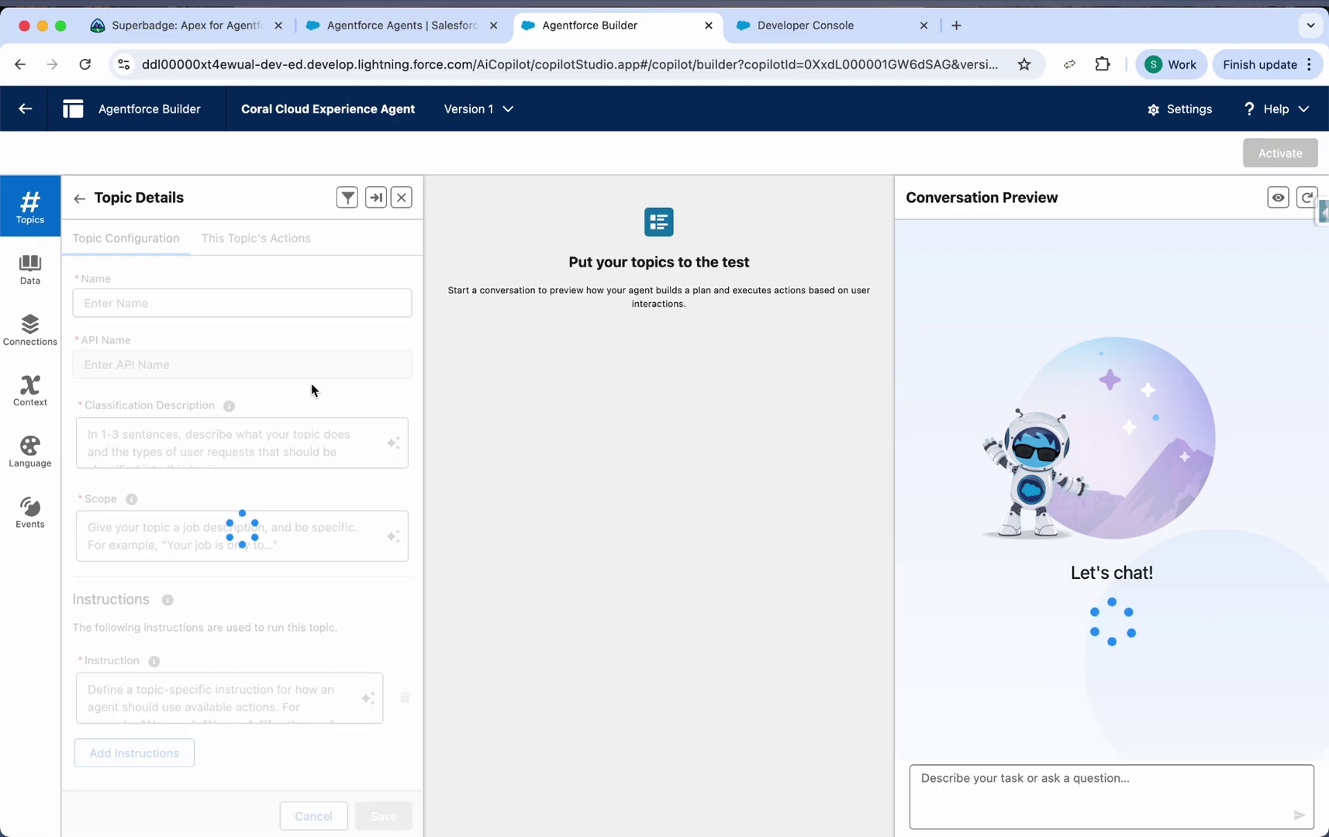
click(279, 252)
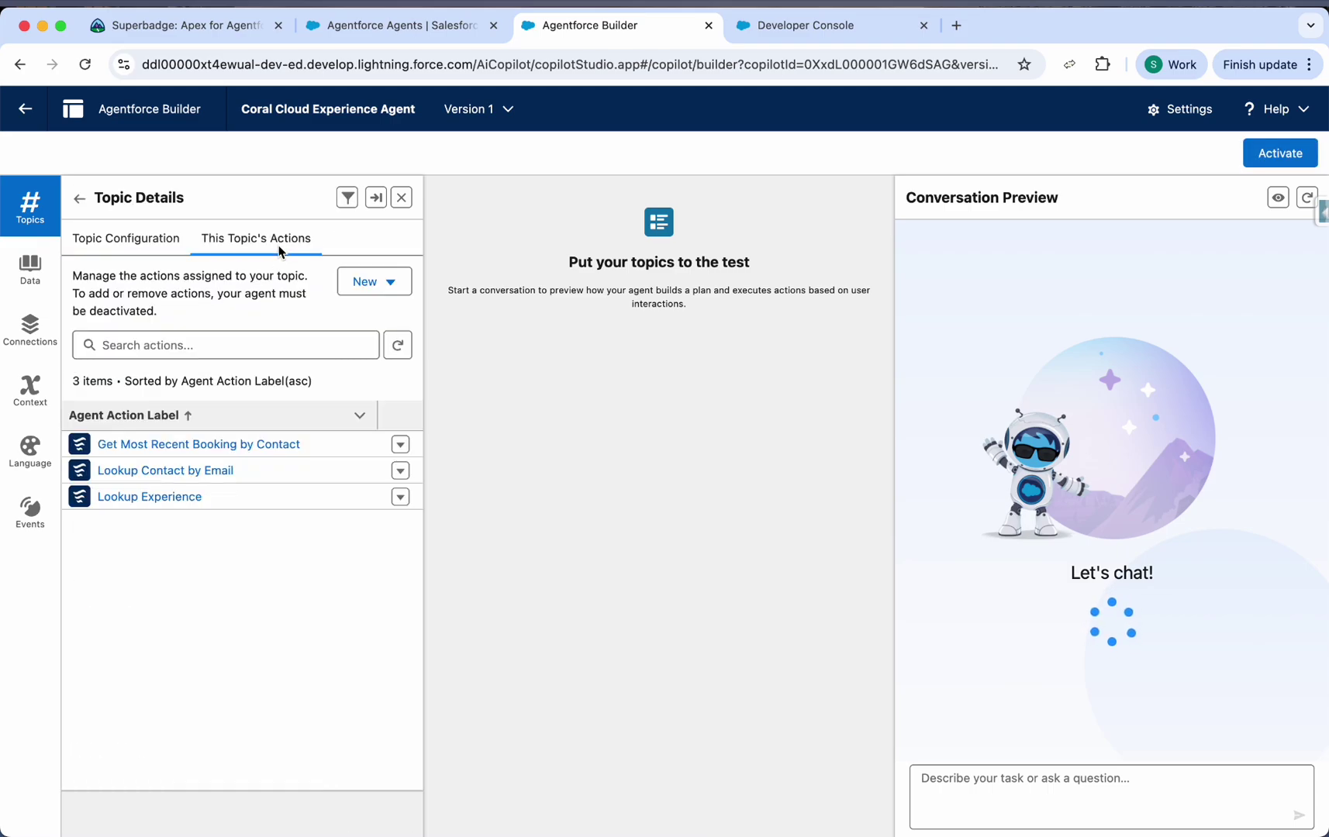
click(379, 283)
click(407, 348)
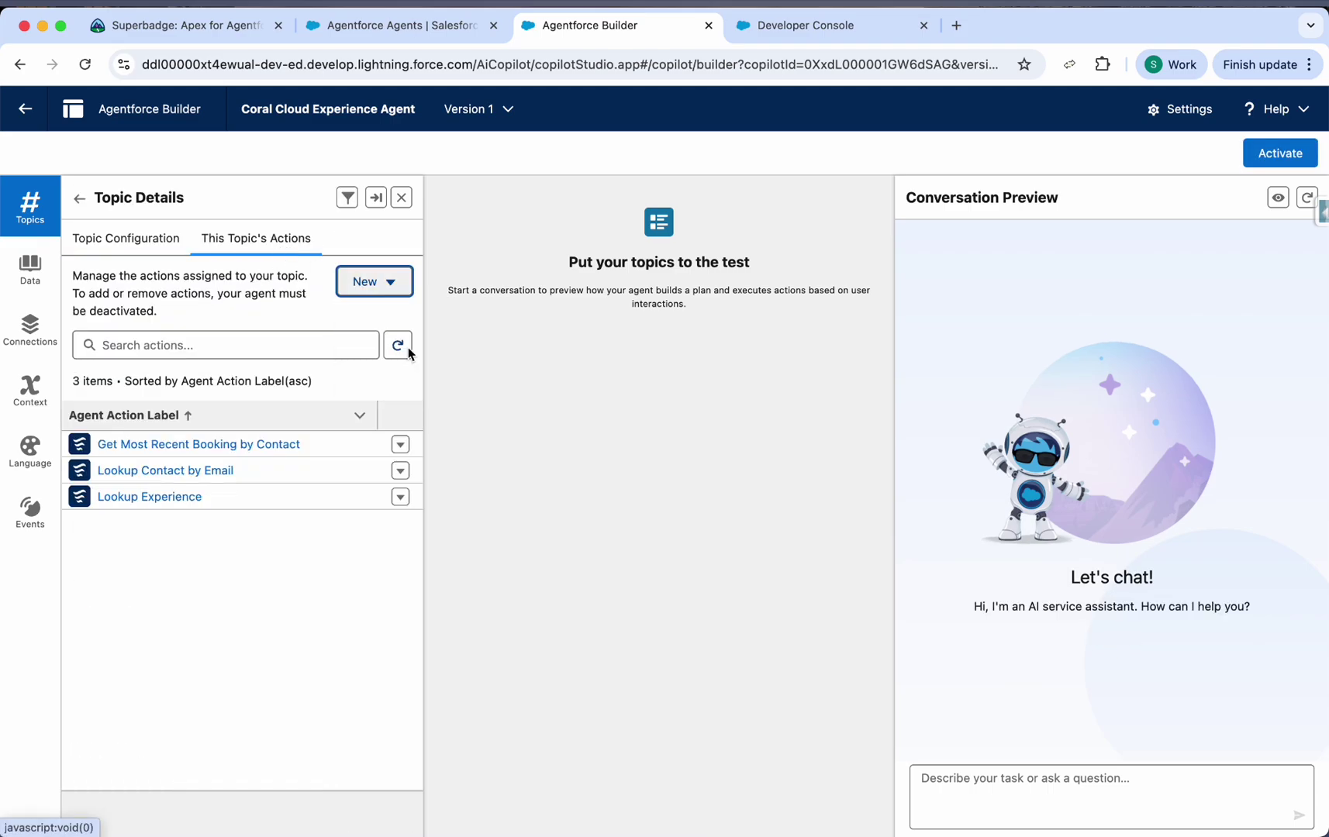
click(477, 229)
text(proc)
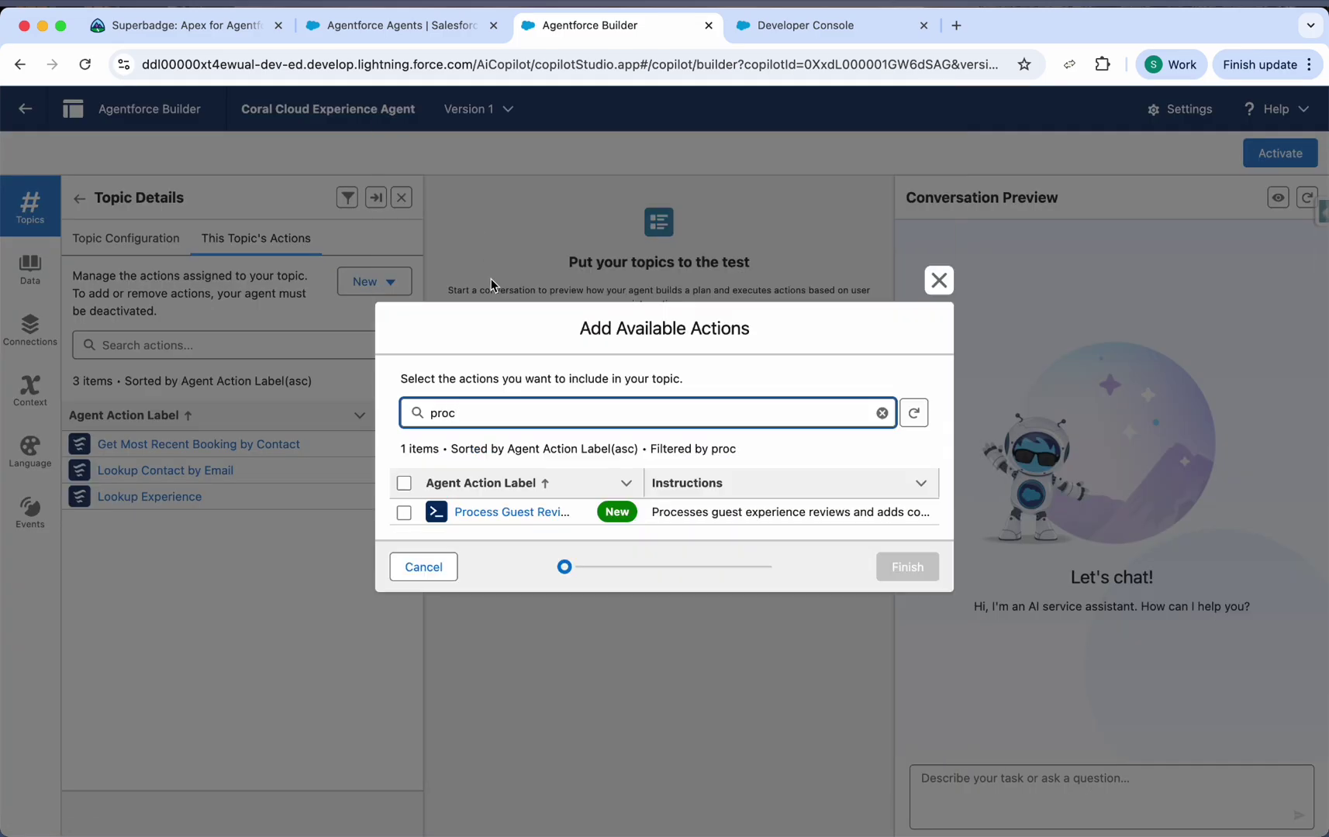
click(403, 512)
click(909, 570)
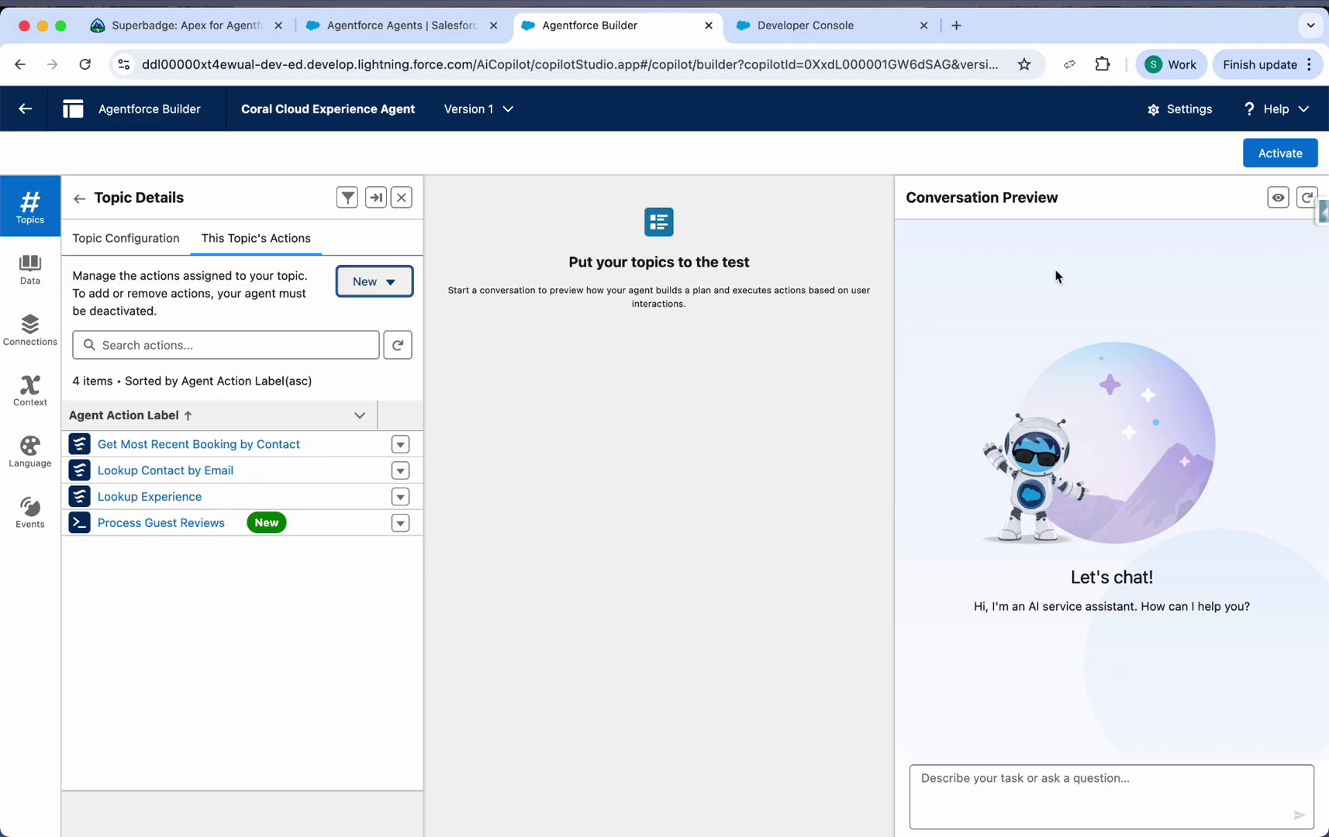
Step: Activate the Coral Cloud Experience Agent
click(1248, 155)
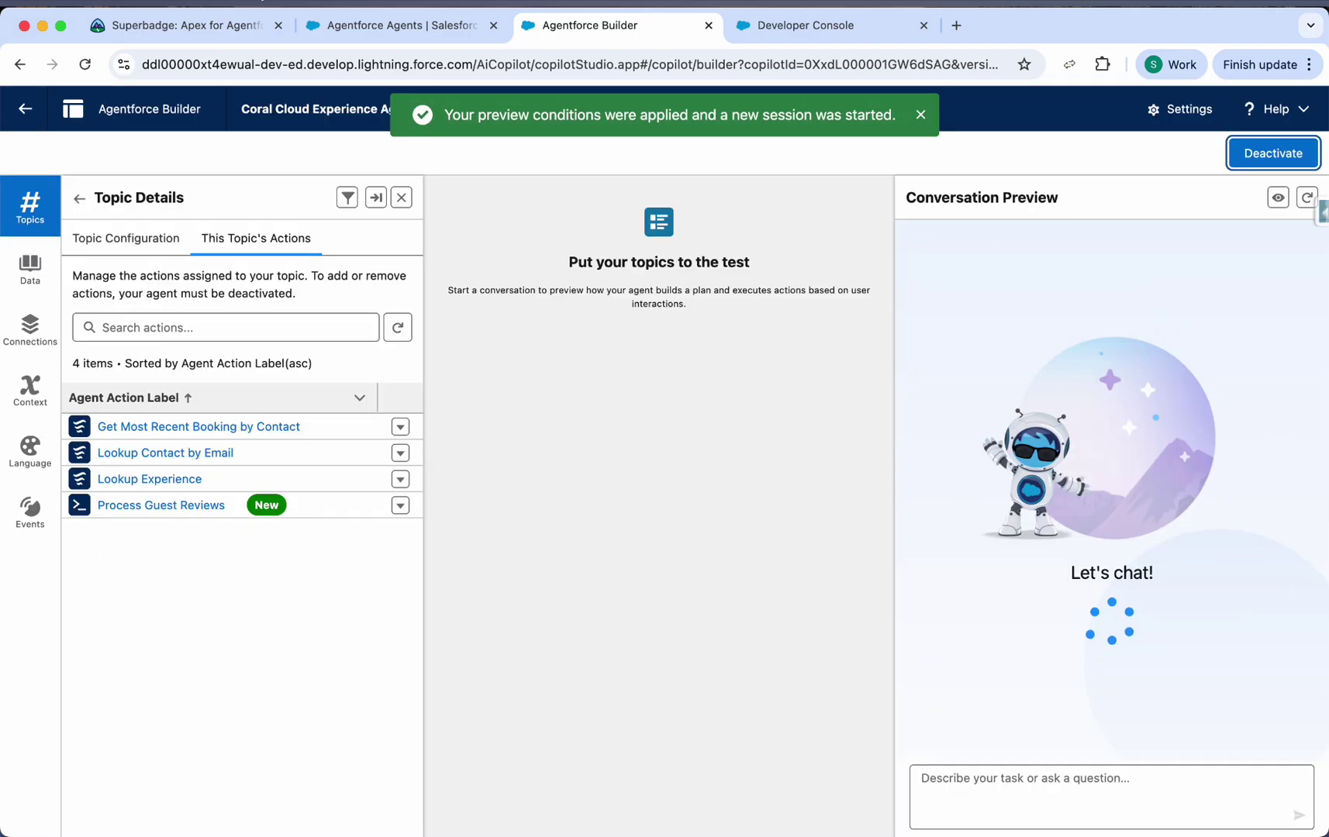
click(345, 27)
click(205, 30)
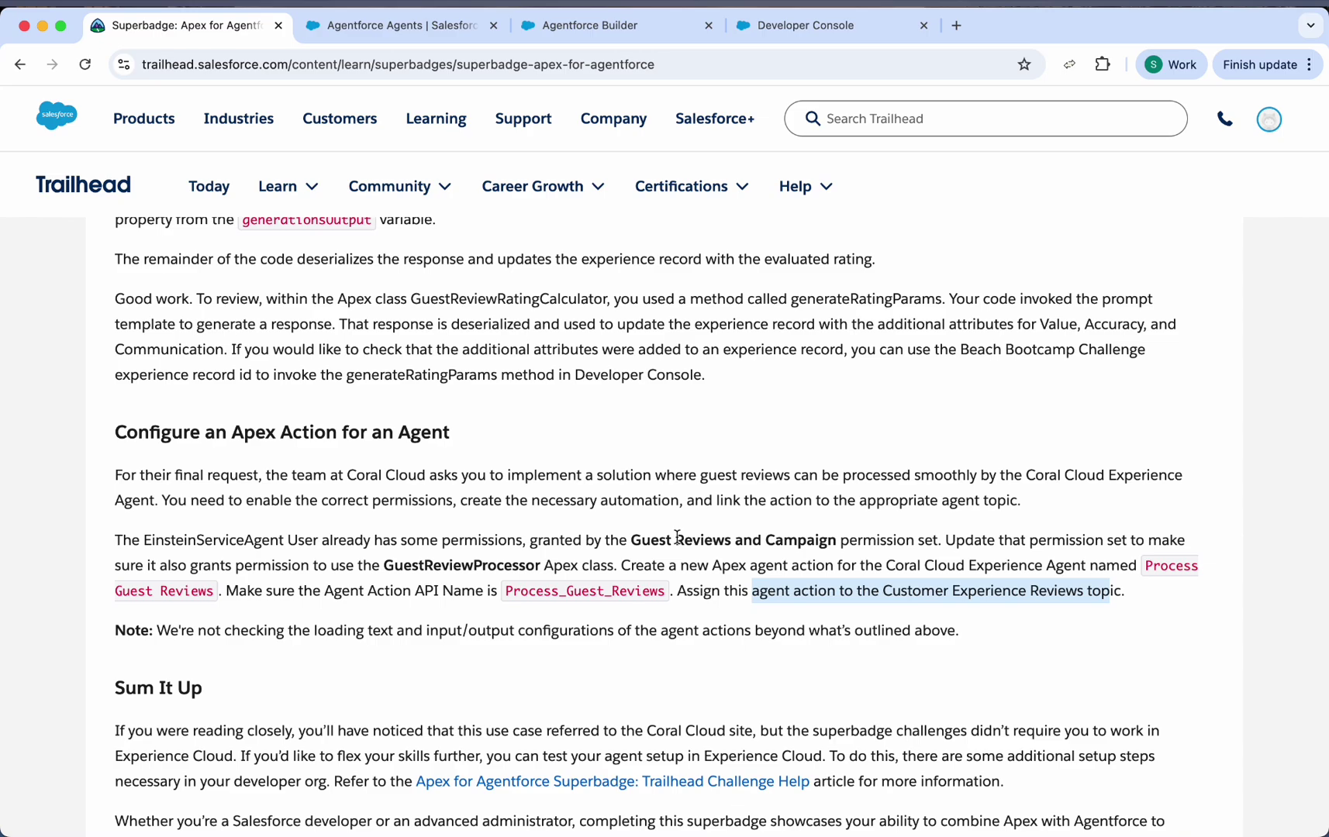
Step: Run Check Challenge on challenge 4, Configure an Apex Action for an Agent
scroll(677, 536, down, 15)
click(1190, 570)
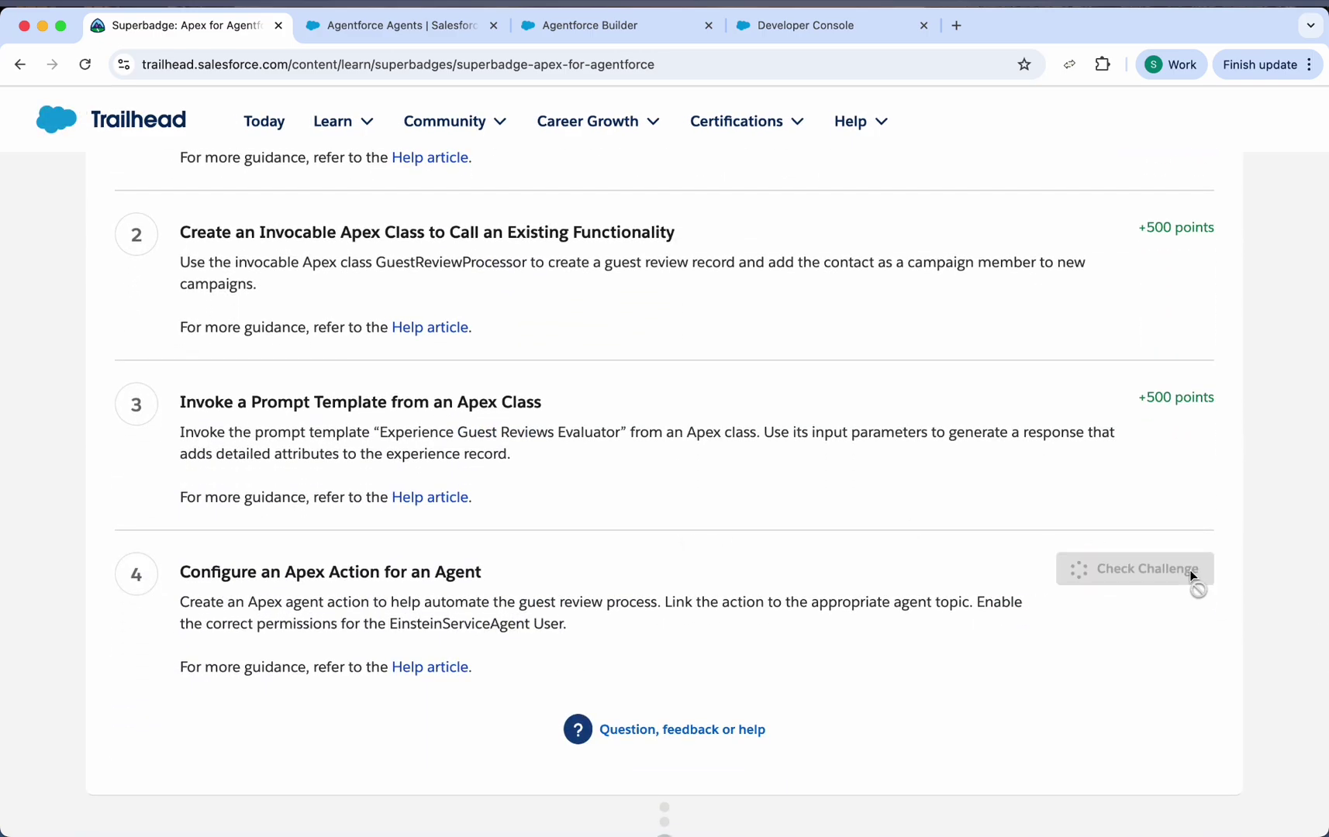